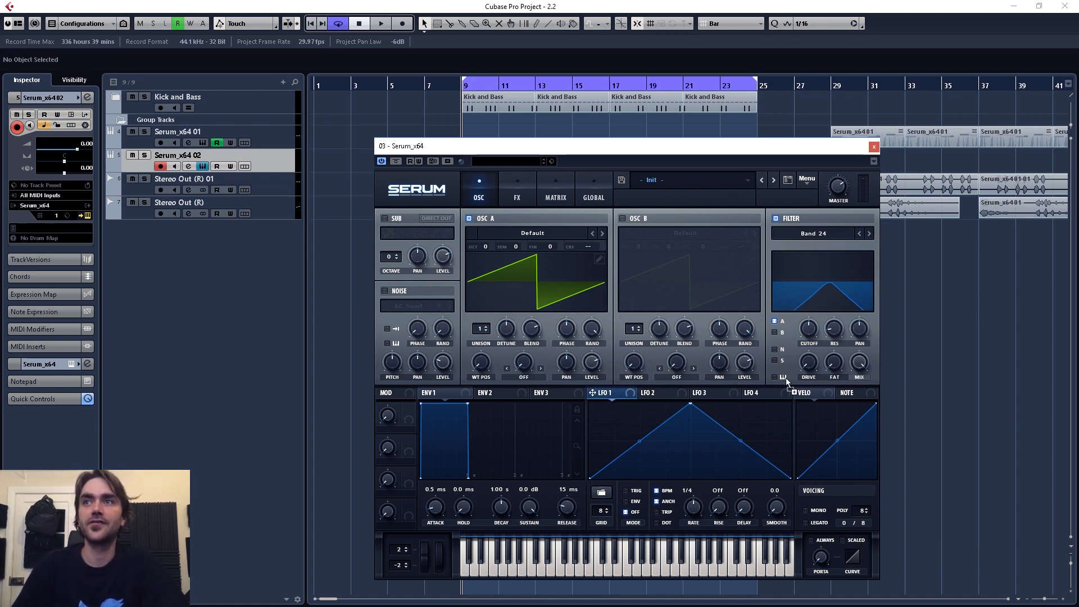
Modulate the filter cutoff and oscillator A's coarse pitch with LFO 1, running at a rate of 2 bar
drag(785, 378, 809, 329)
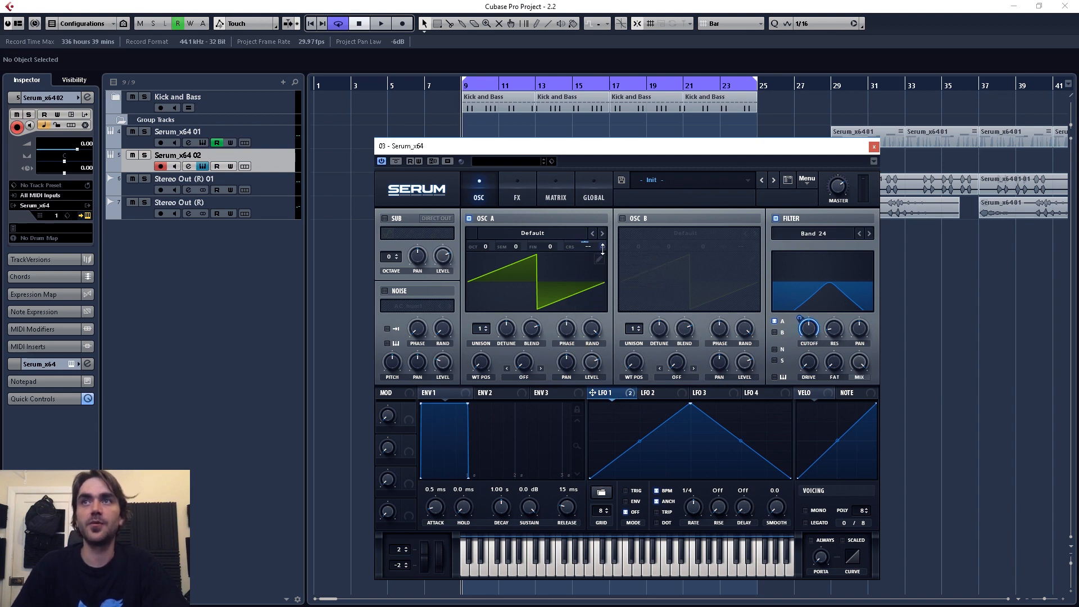
drag(603, 249, 602, 247)
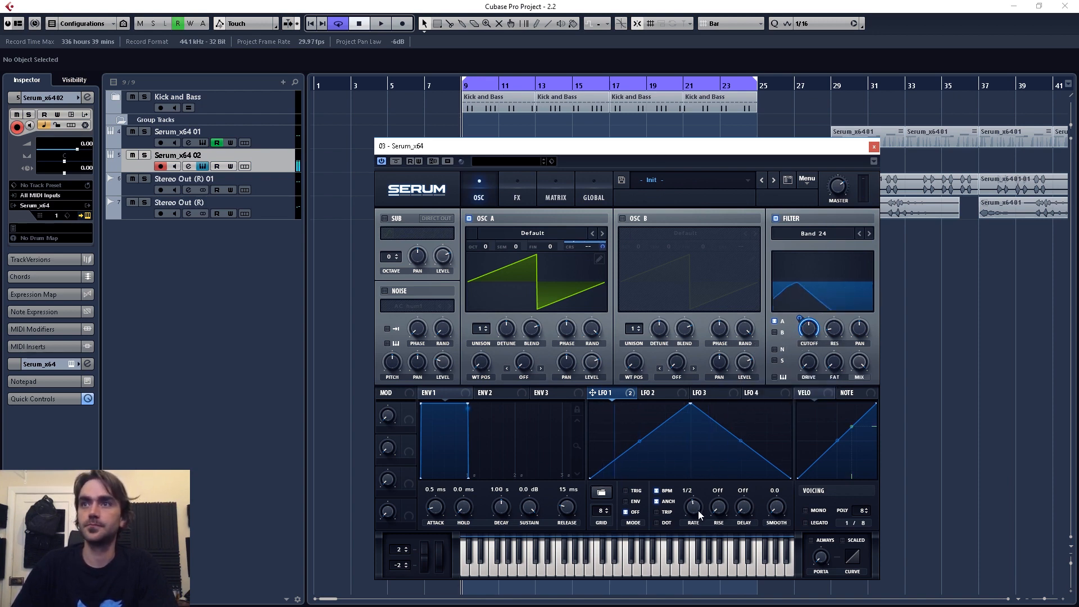
drag(698, 510, 697, 523)
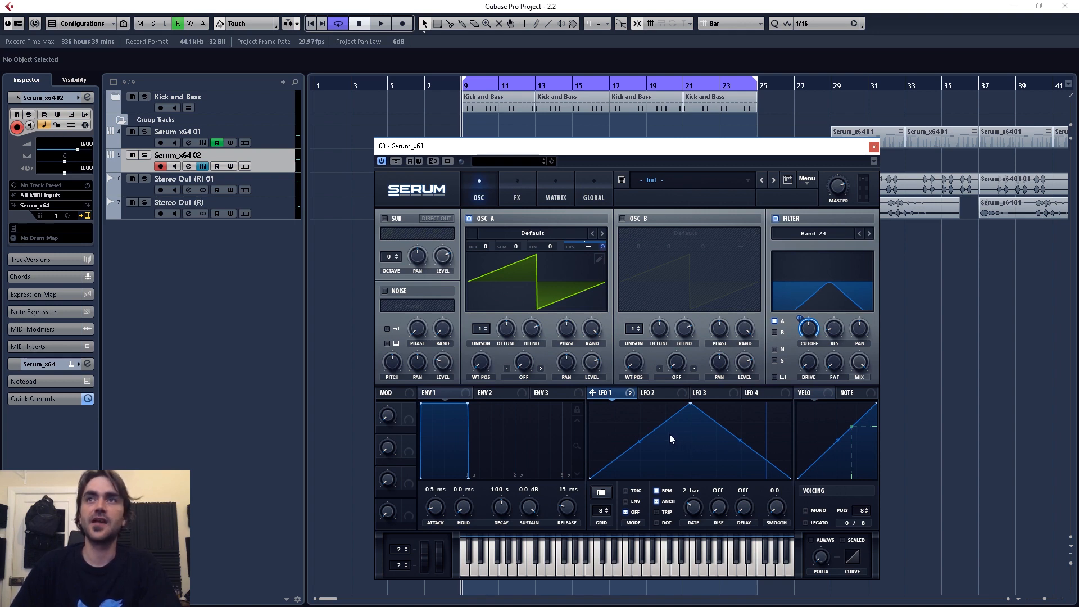
Enable the Distortion effect in Downsample mode and the Compressor with Multiband switched on
click(522, 192)
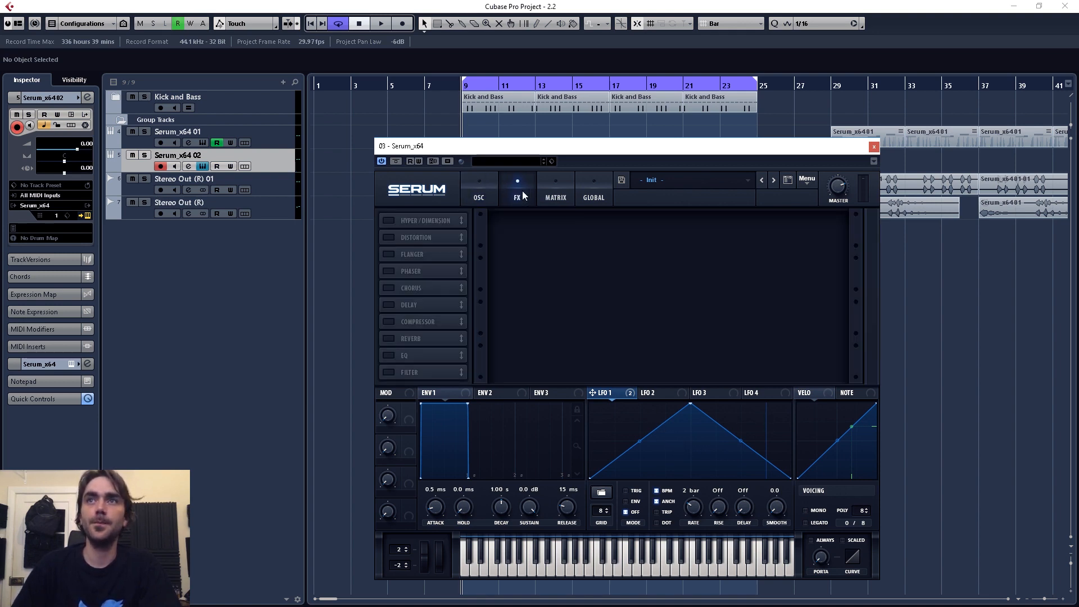
click(394, 241)
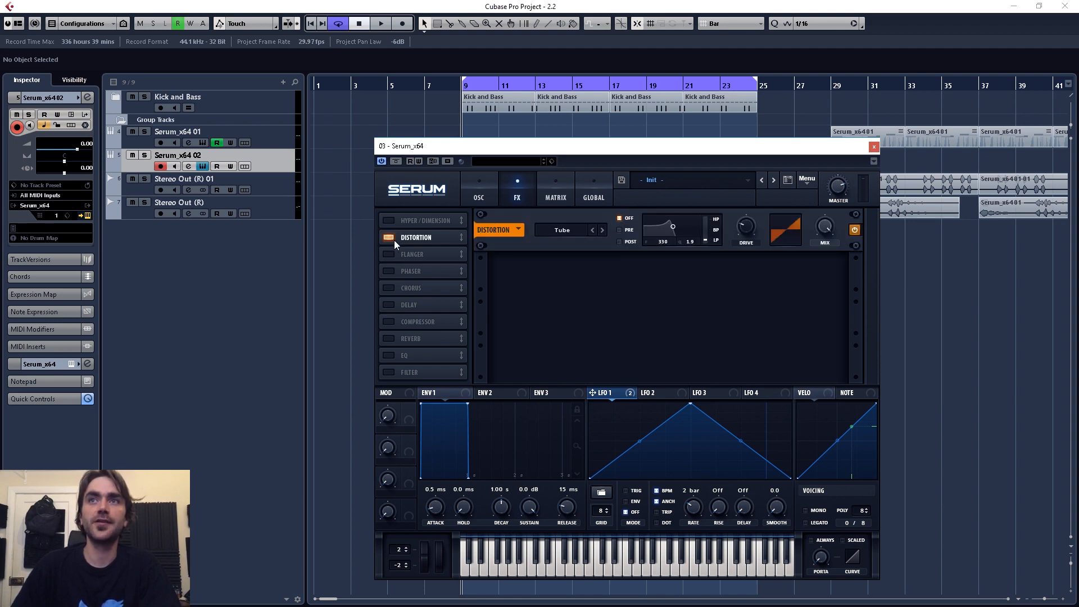
click(384, 324)
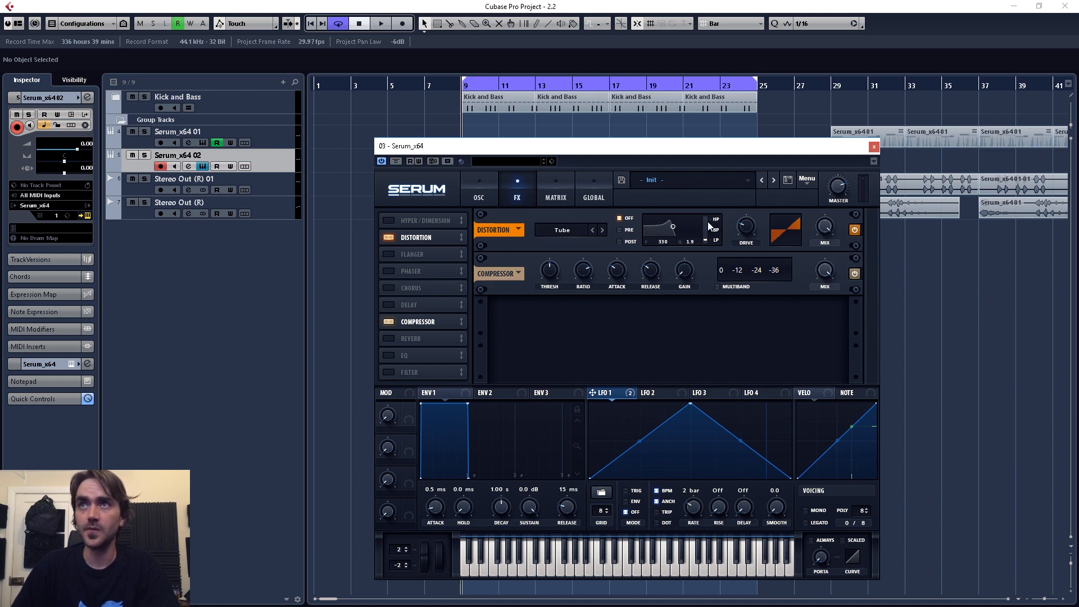
click(567, 231)
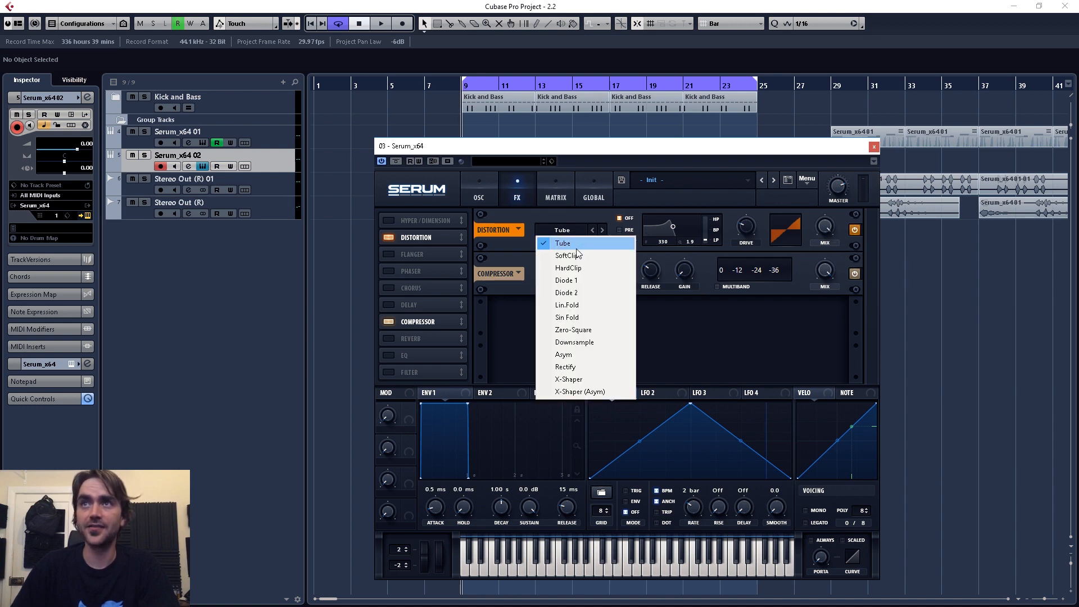
click(579, 342)
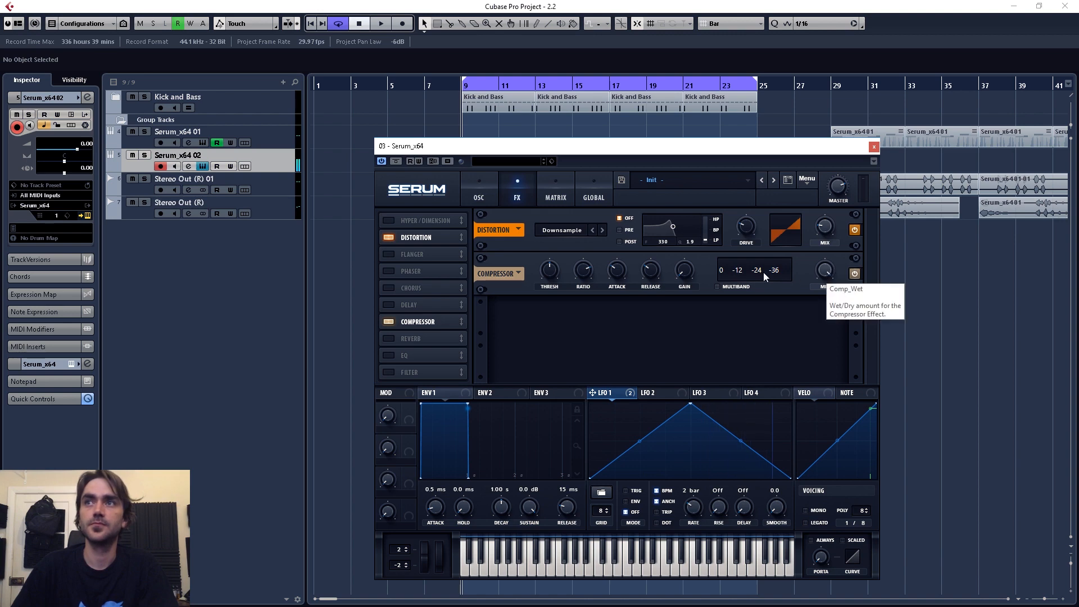
click(721, 286)
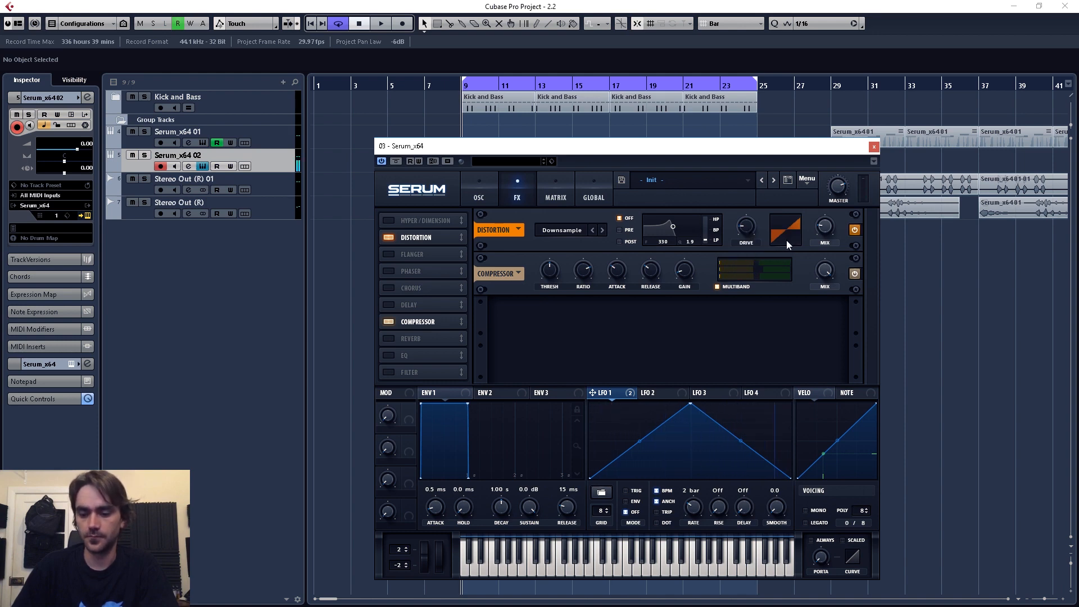
Place Delay after the Compressor and enable it as a linked, dotted 1/4 Ping-Pong delay with its filter at 1412 and 4.4
drag(427, 305, 425, 329)
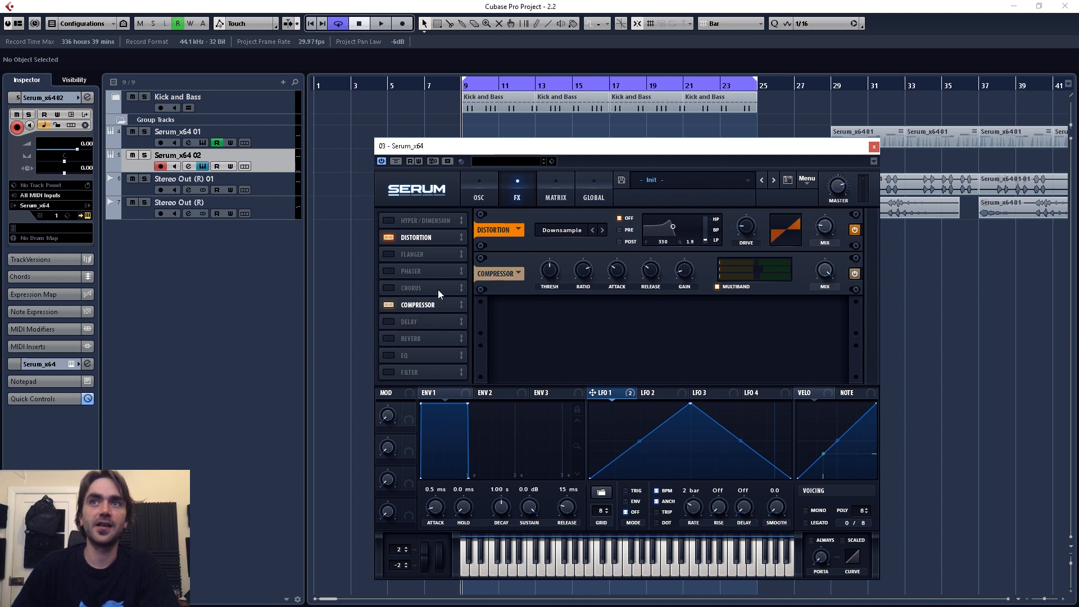
click(389, 322)
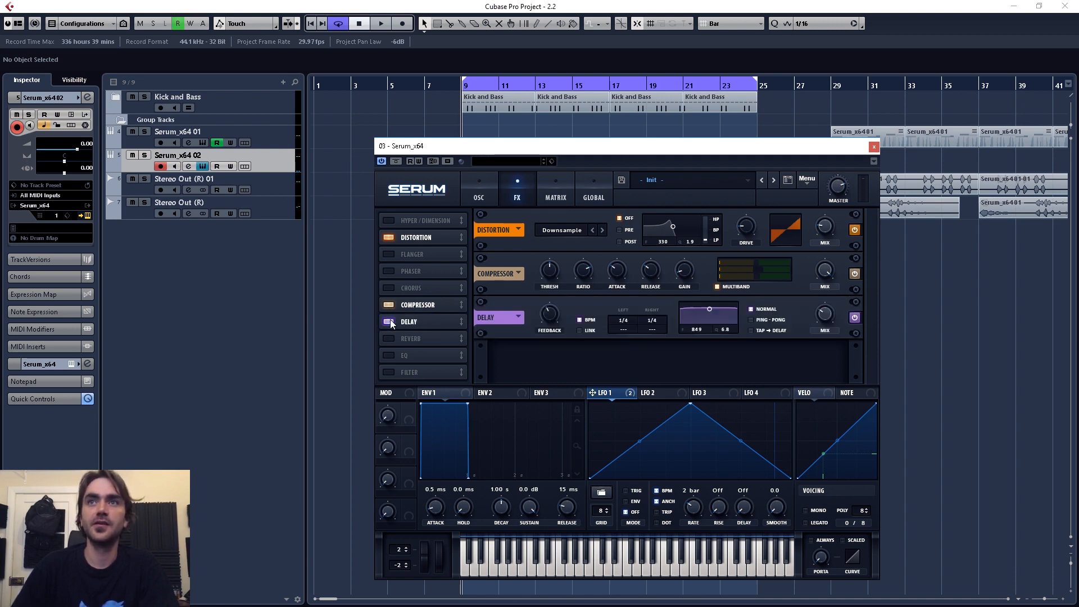
click(754, 318)
drag(709, 309, 693, 308)
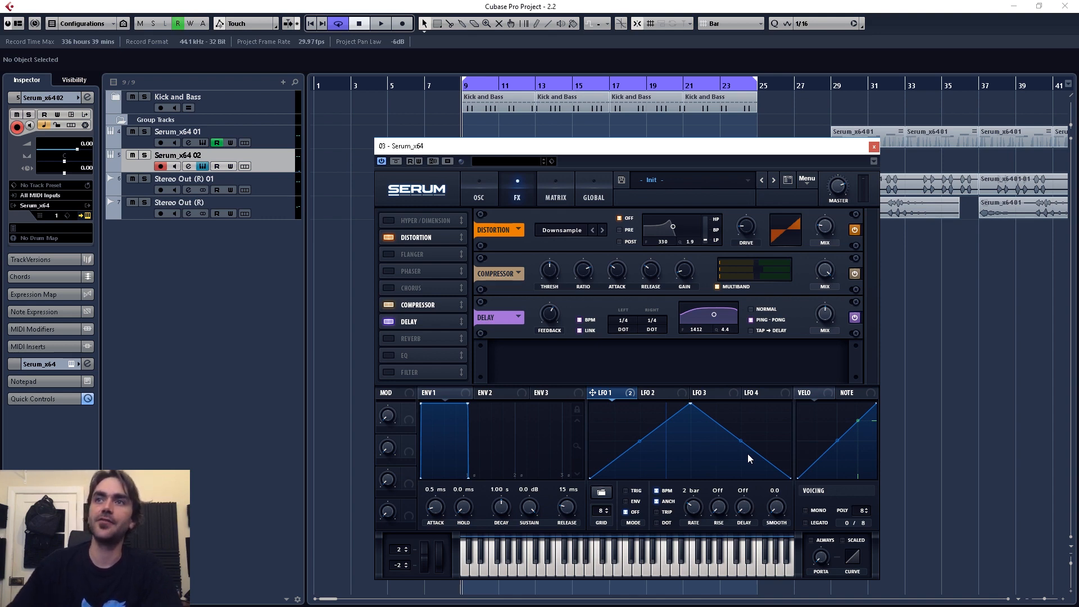
Set LFO 1 to ENV mode and reshape its triangle into a very early peak with a concave decay
click(492, 201)
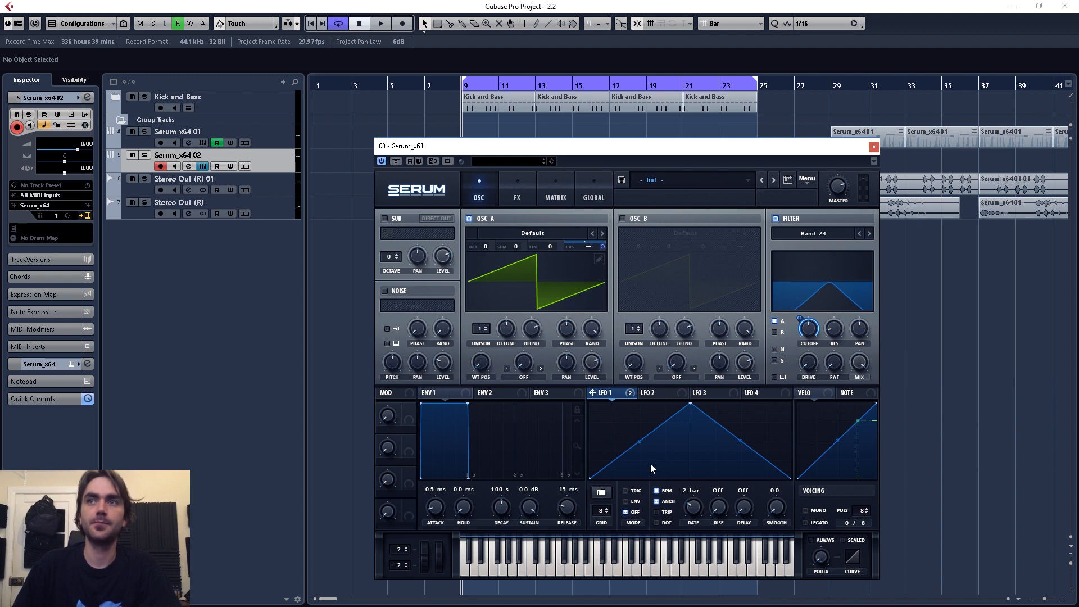
click(625, 501)
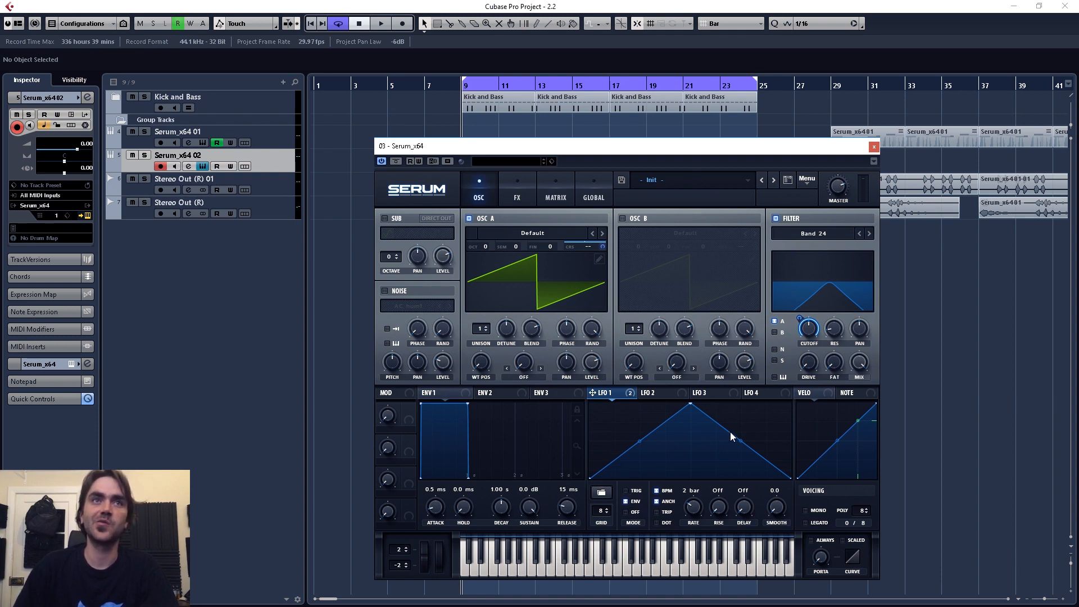
drag(690, 404, 605, 404)
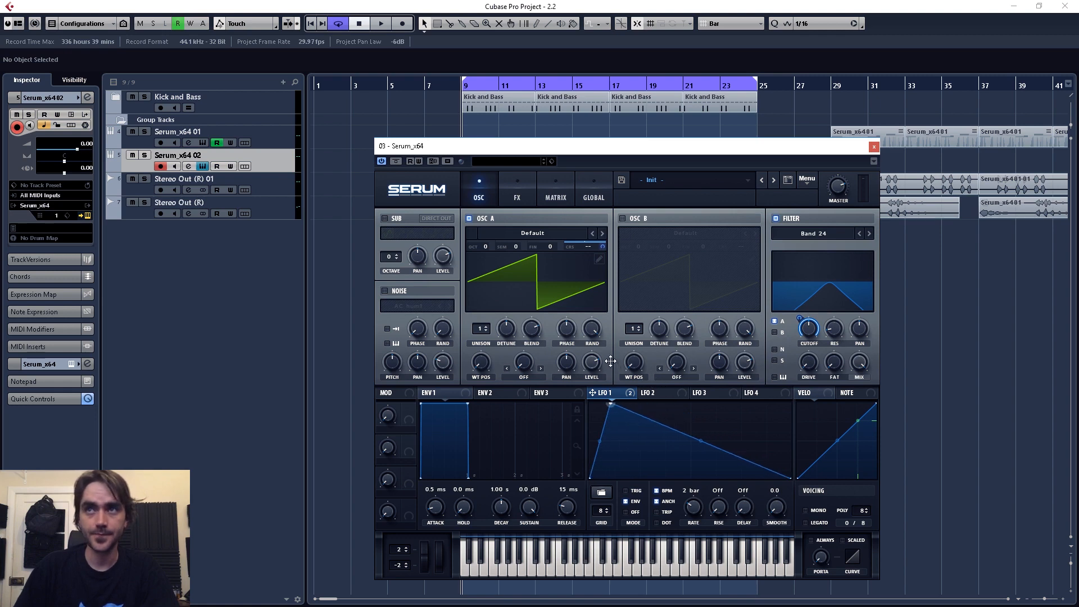
drag(697, 440, 690, 456)
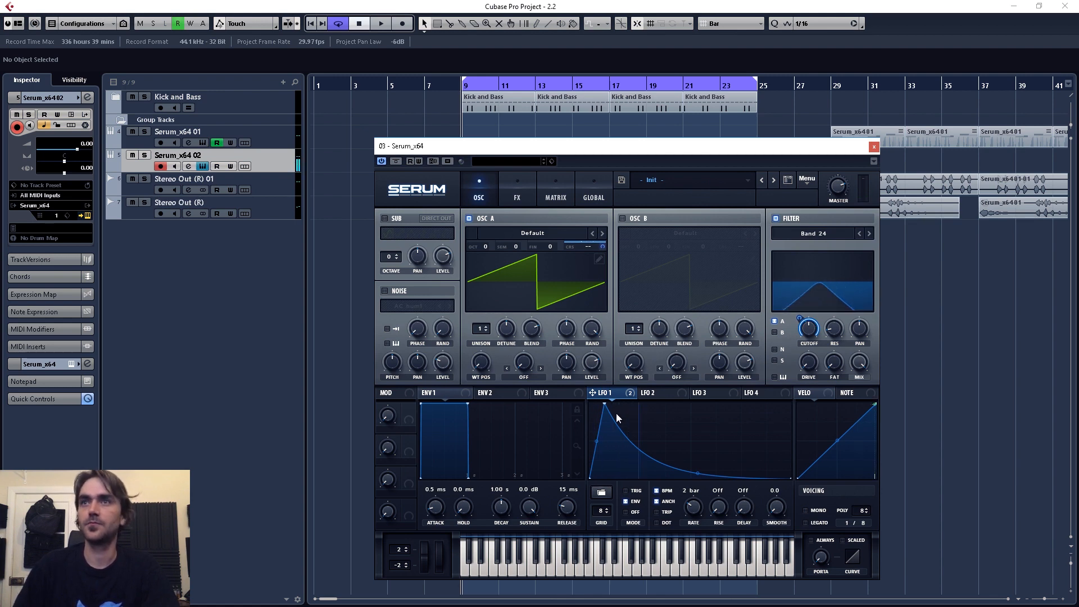
drag(605, 404, 599, 404)
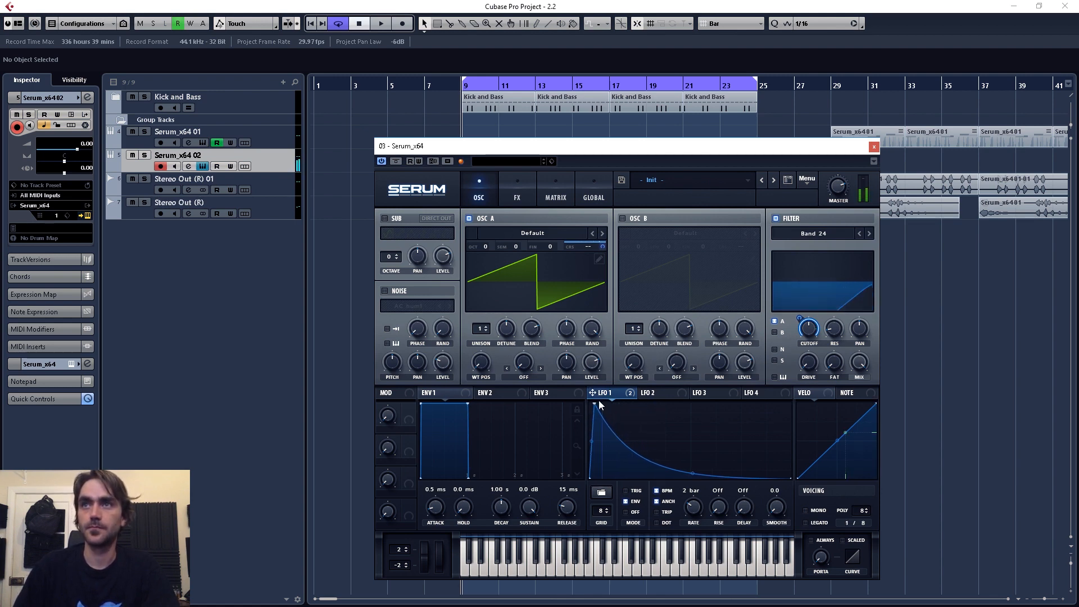
Add a node to LFO 1's decay and rework the nodes into a steep initial drop followed by a shallow falling tail
drag(696, 474, 607, 451)
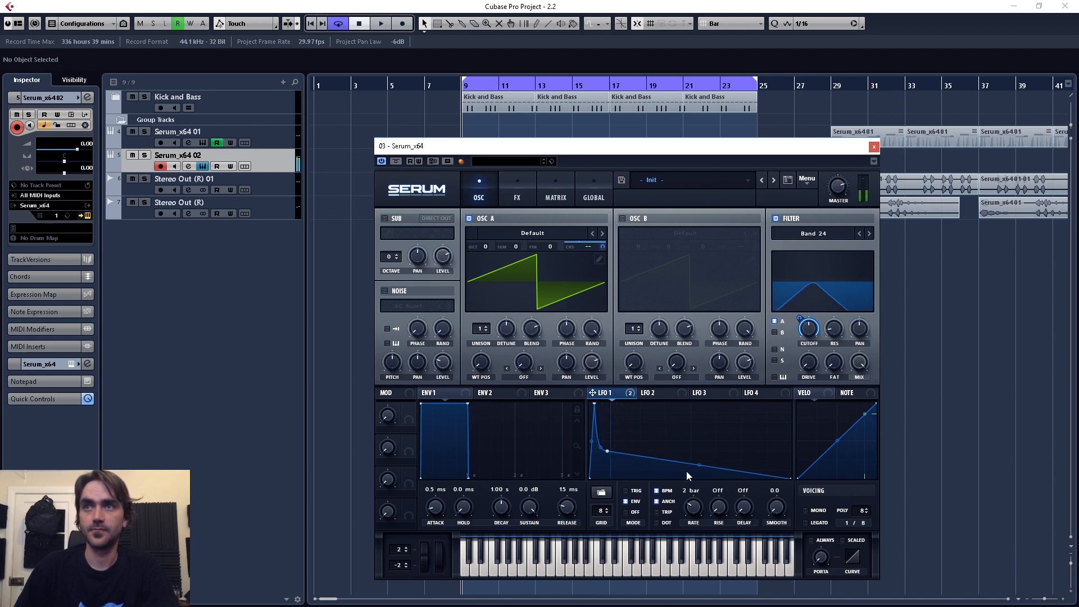
mouse_move(701, 465)
mouse_down()
mouse_move(705, 416)
mouse_move(697, 441)
mouse_move(715, 463)
mouse_move(698, 478)
mouse_up()
mouse_move(604, 444)
mouse_down()
mouse_move(607, 421)
mouse_move(619, 440)
mouse_up()
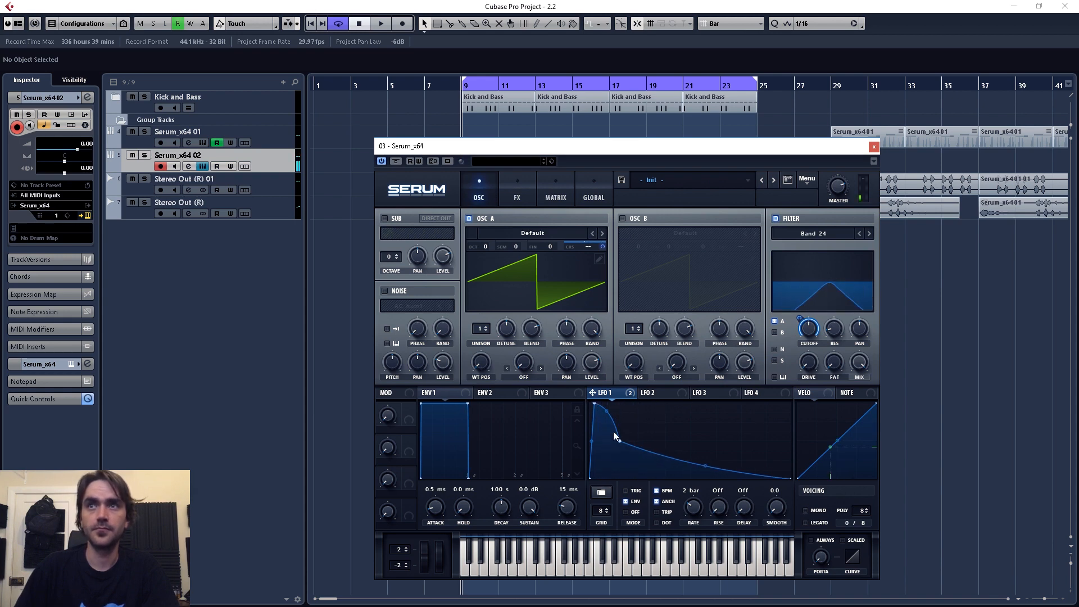
drag(591, 443, 592, 454)
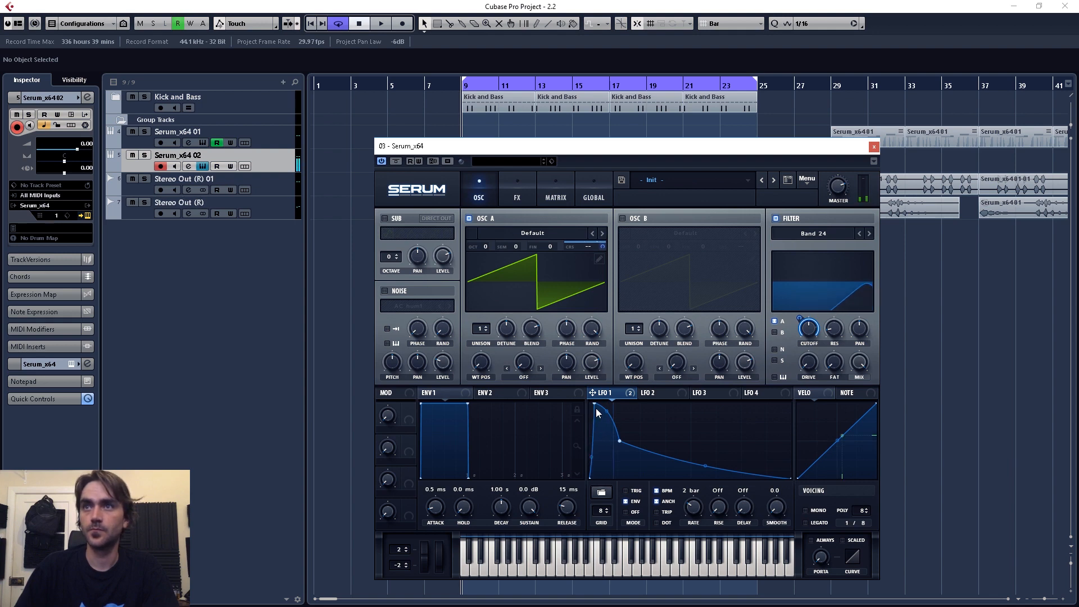
drag(595, 404, 604, 437)
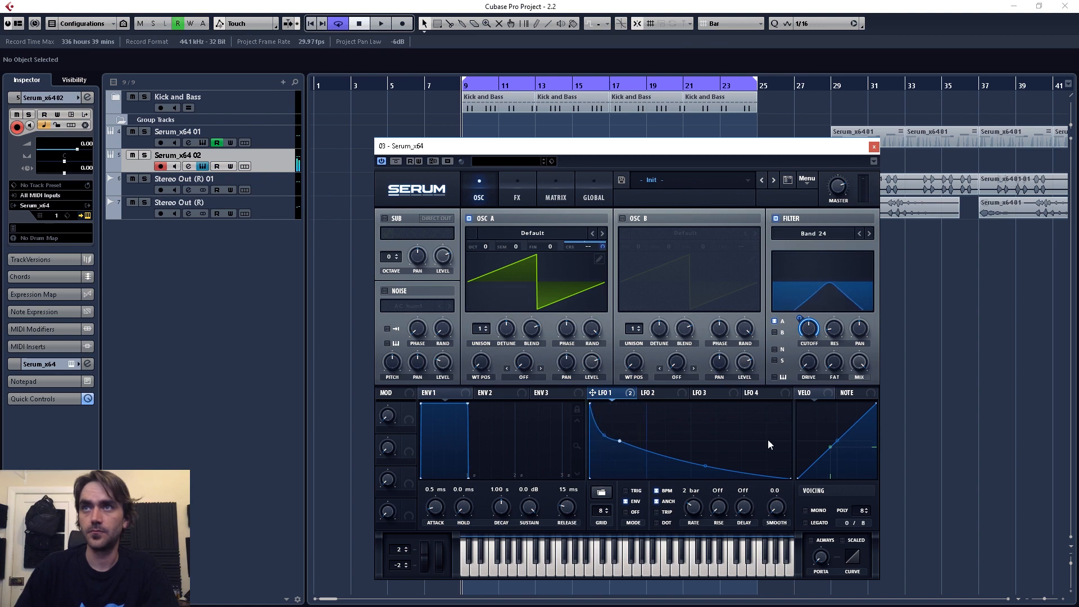
drag(619, 441, 614, 453)
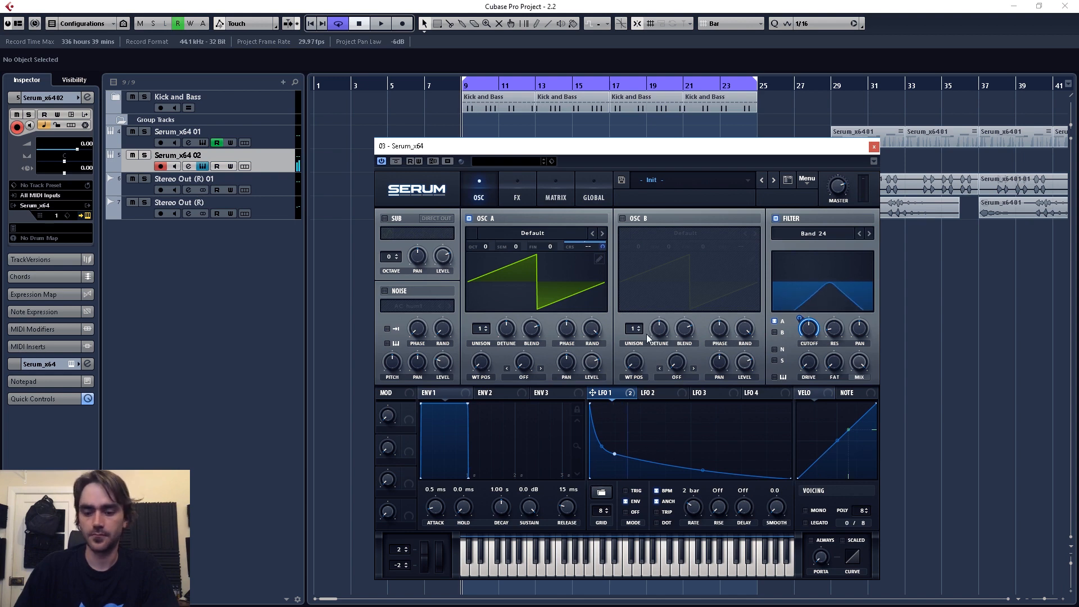
Shorten the linked dotted delay time to 1/8 and return to the oscillator view
click(514, 181)
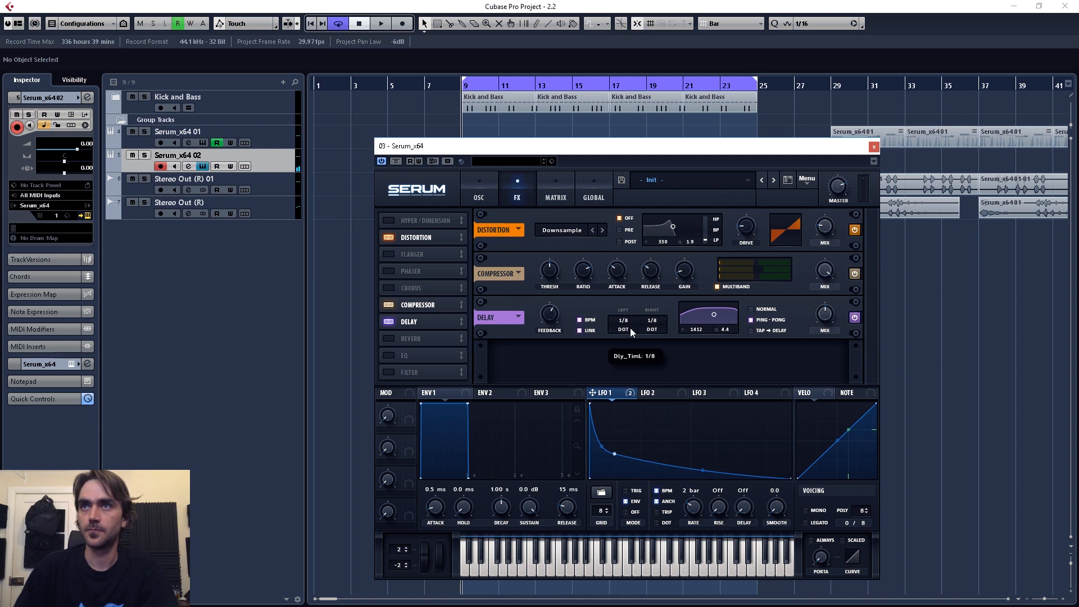
click(484, 187)
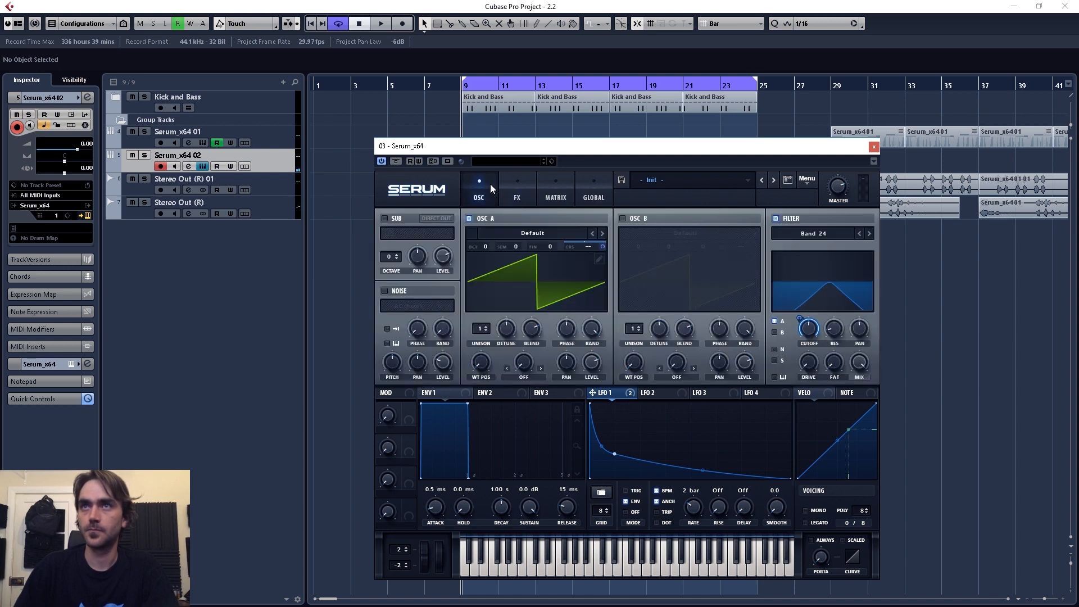
Clear LFO 1's extra nodes and rebuild its shape as an early peak with a curved rise and a long concave decay
double_click(617, 455)
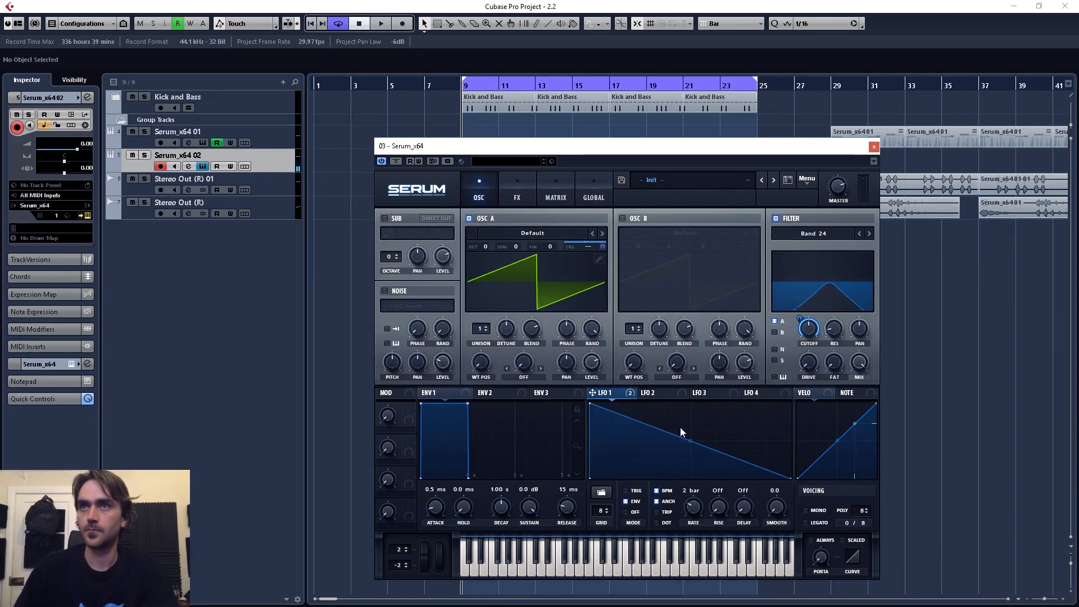
drag(692, 441, 628, 393)
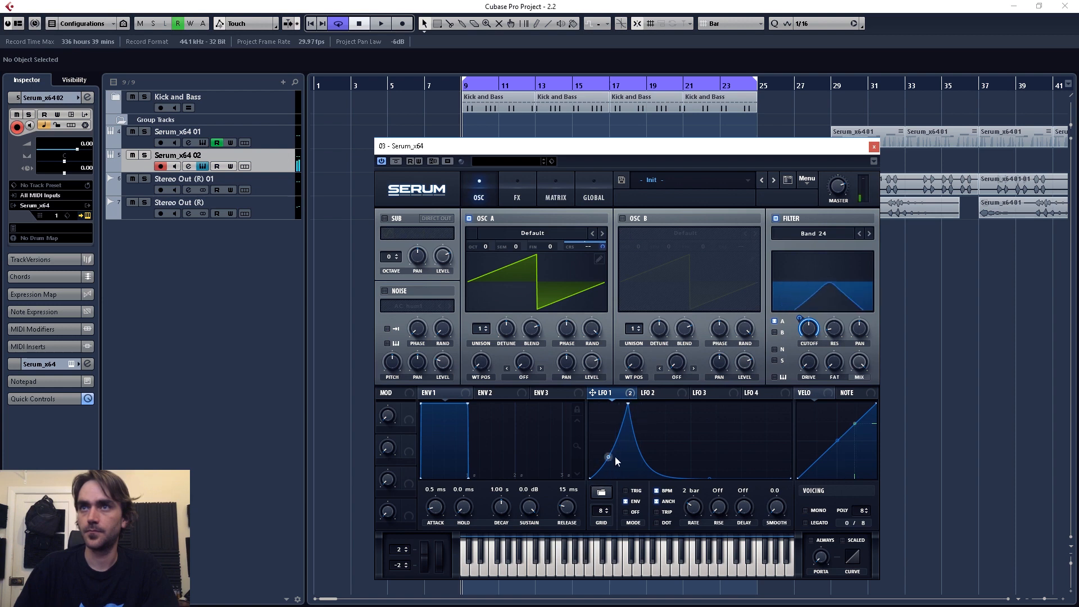
drag(710, 479, 716, 469)
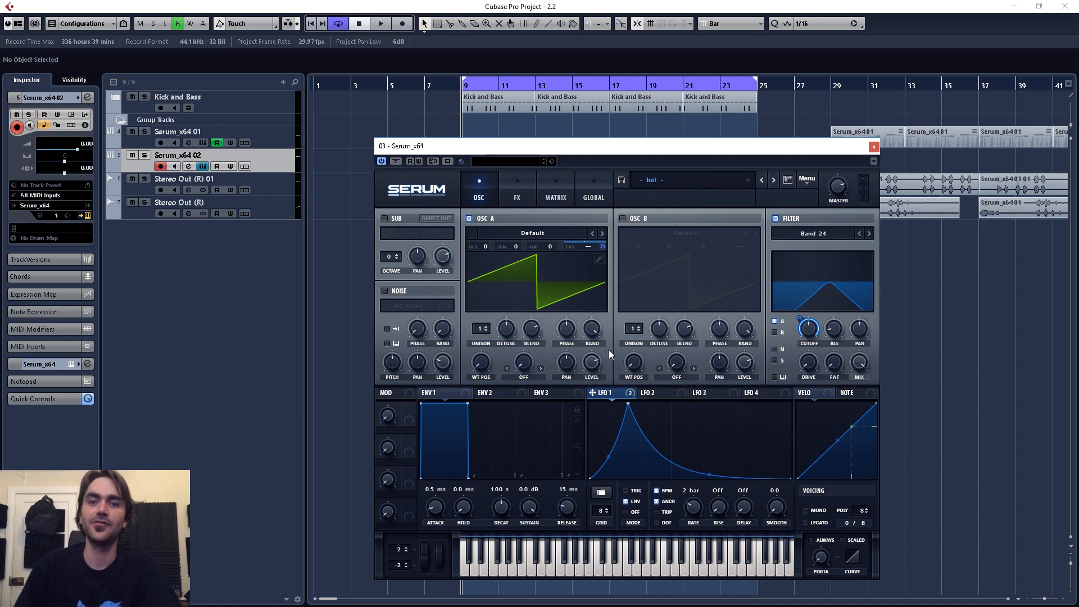
Set oscillator A to 6 unison voices with slightly reduced detune, and save the preset as Squelch Warp 1
drag(474, 332, 451, 299)
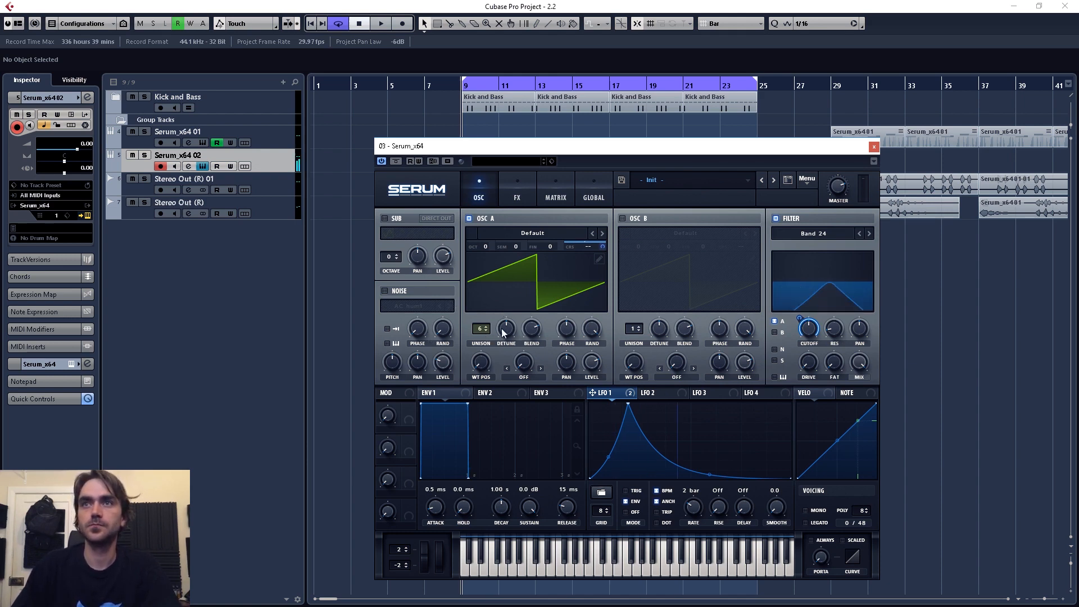
drag(506, 329, 505, 338)
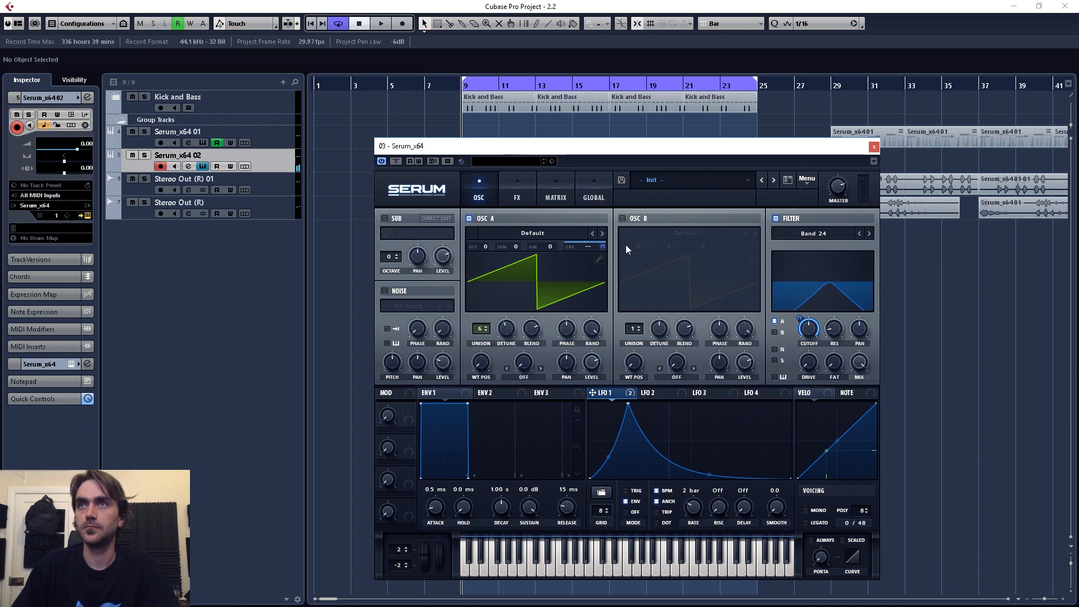
click(622, 179)
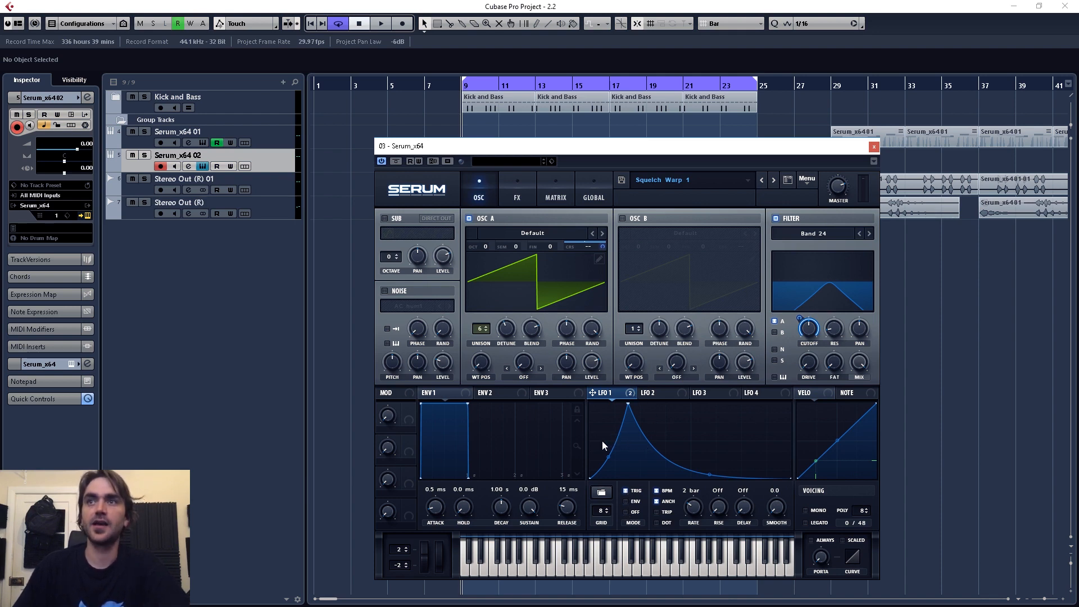
Switch LFO 1 to TRIG mode and draw a stepped pattern of varying heights across its grid
mouse_move(601, 440)
mouse_down()
mouse_move(625, 460)
mouse_move(660, 436)
mouse_up()
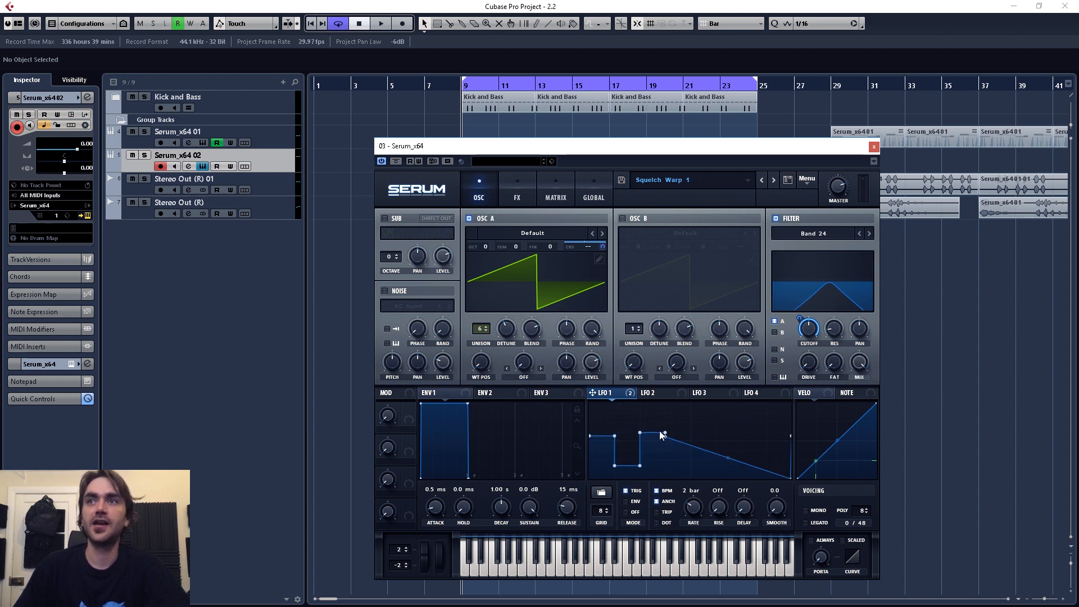
mouse_move(723, 449)
mouse_down()
mouse_move(710, 429)
mouse_move(783, 461)
mouse_move(781, 477)
mouse_up()
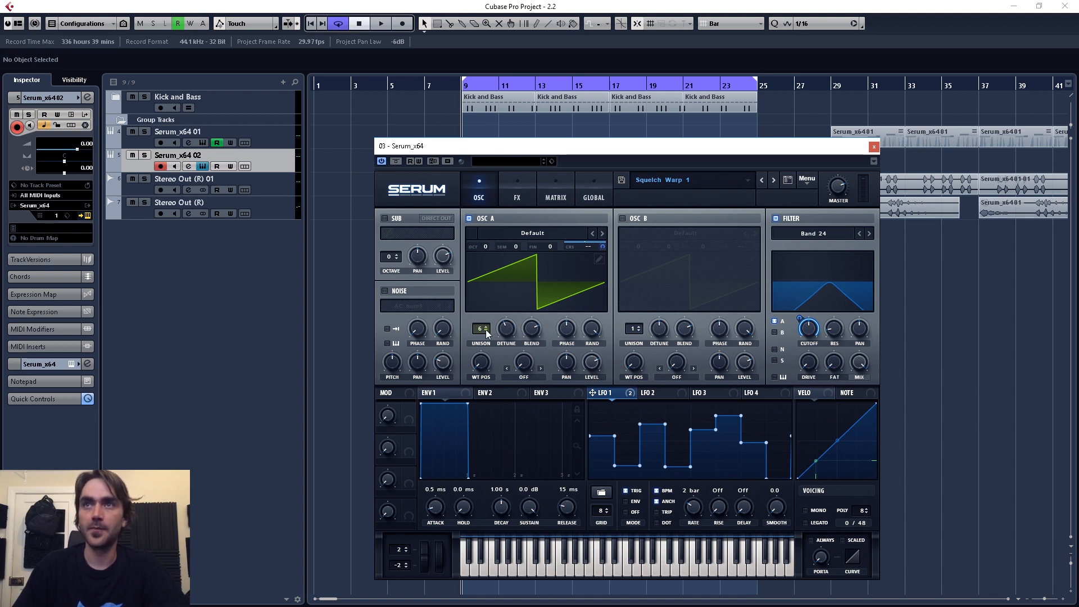
Reduce oscillator A to 1 unison voice and set LFO 1's rate to 1/2
drag(481, 329, 477, 397)
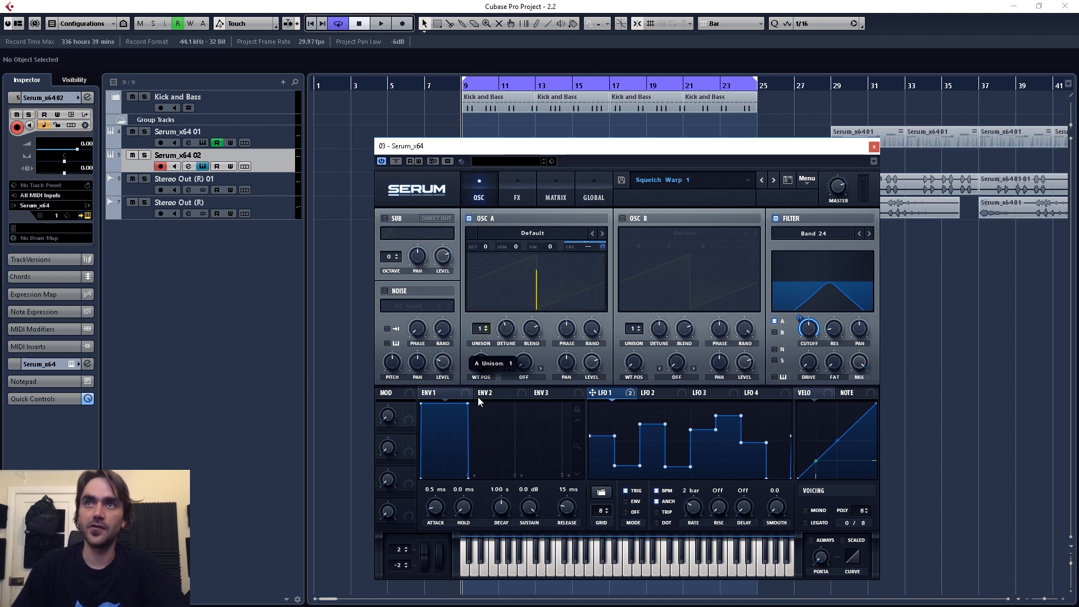
click(516, 186)
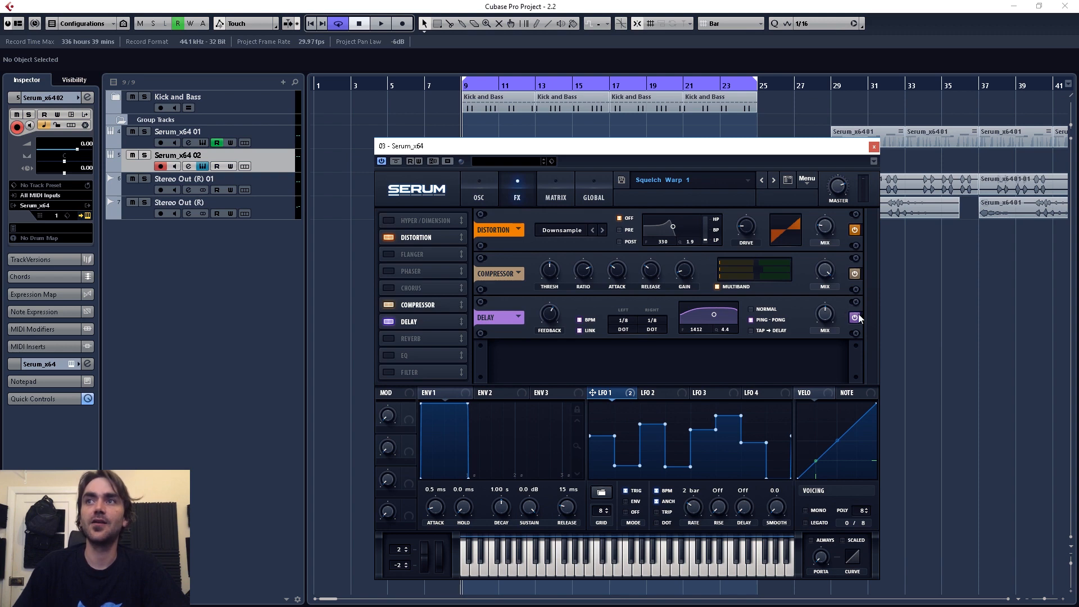
click(494, 188)
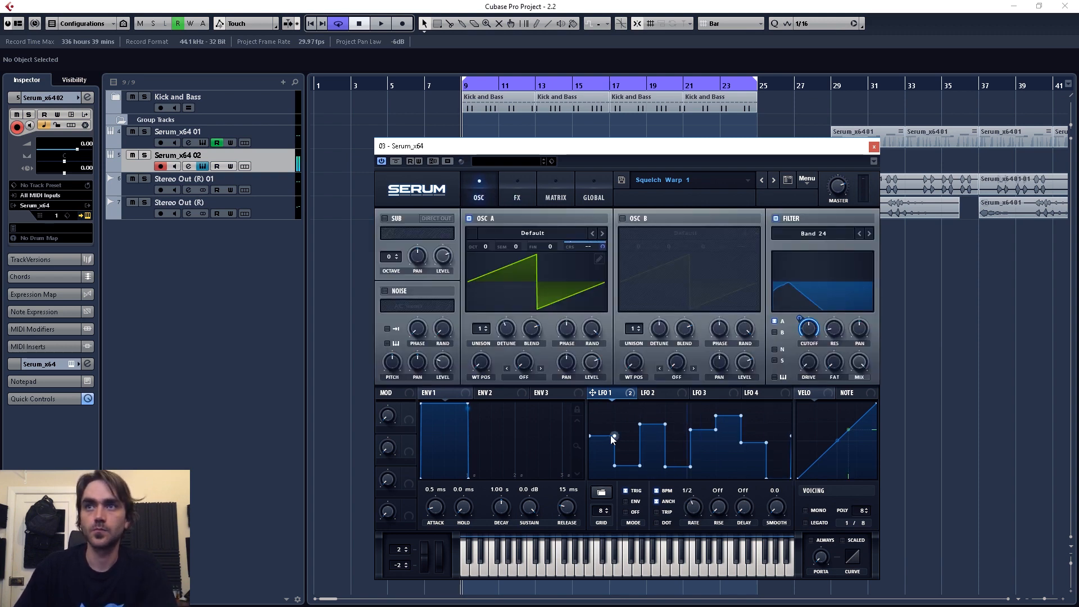
Reshape the opening steps of LFO 1 into a curved fall, a smooth rise to a peak and a second curved drop
double_click(614, 436)
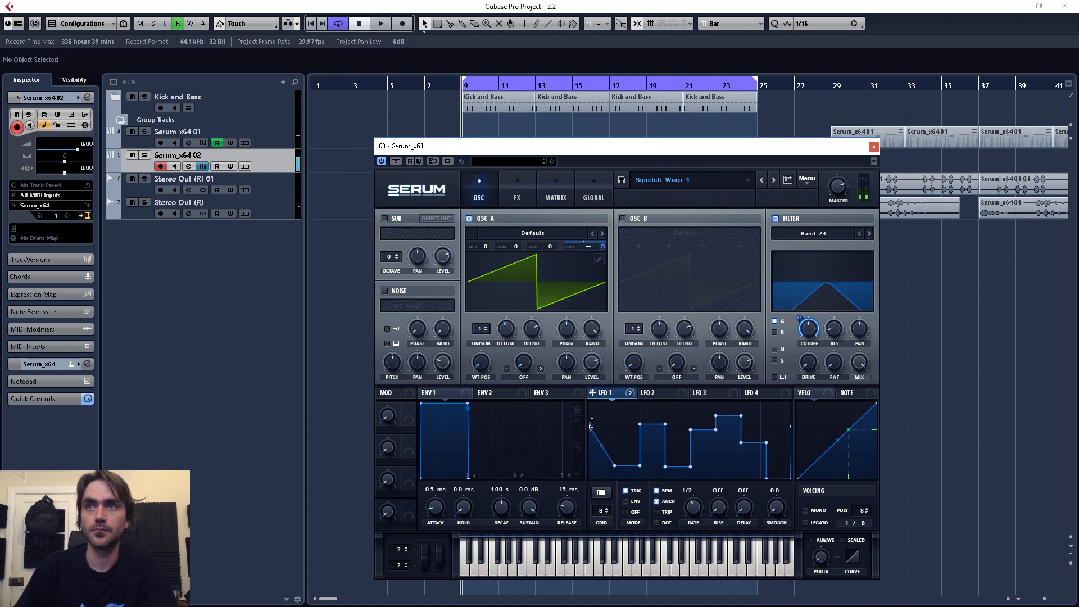
drag(589, 436, 609, 405)
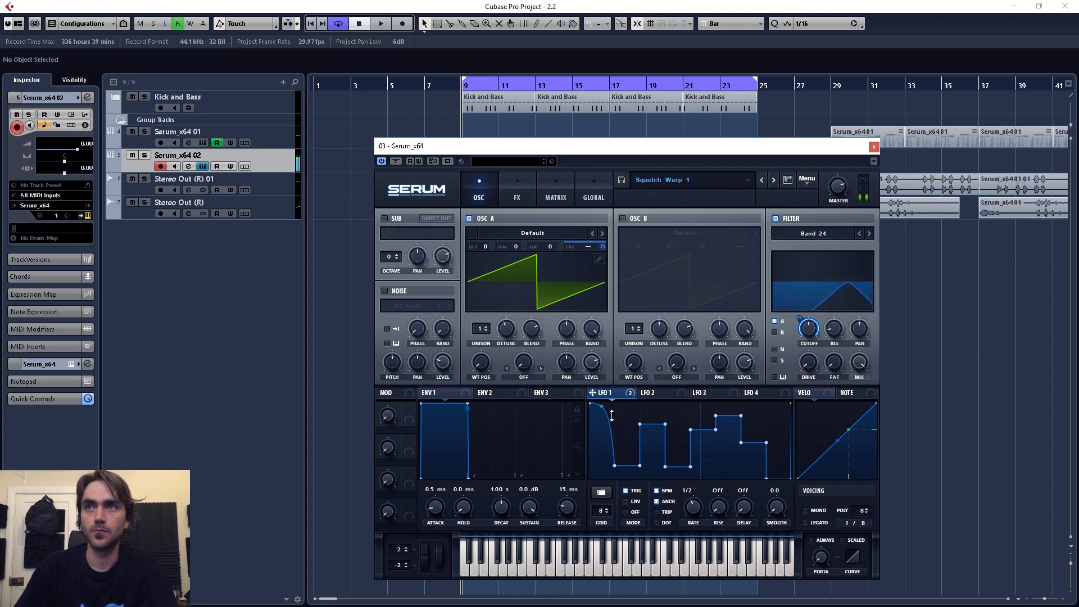
double_click(640, 464)
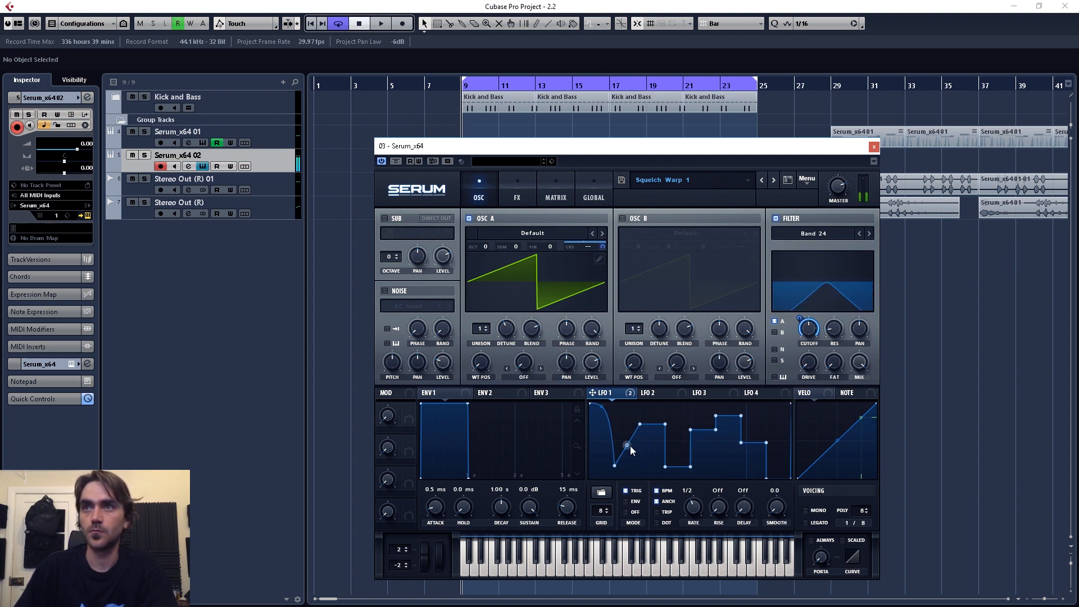
drag(629, 446, 637, 465)
double_click(665, 425)
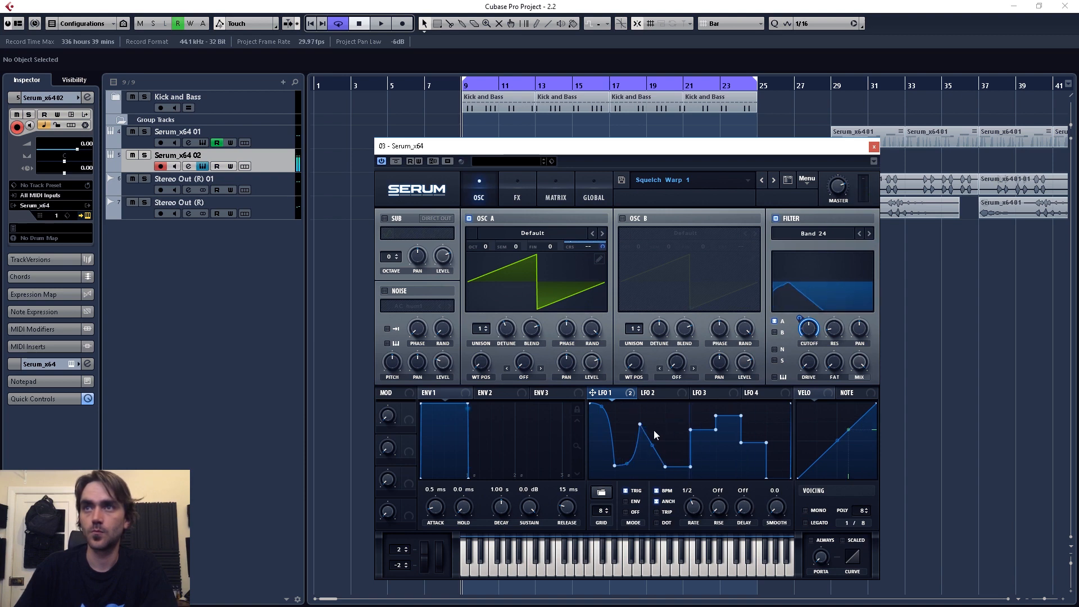
drag(654, 435, 659, 448)
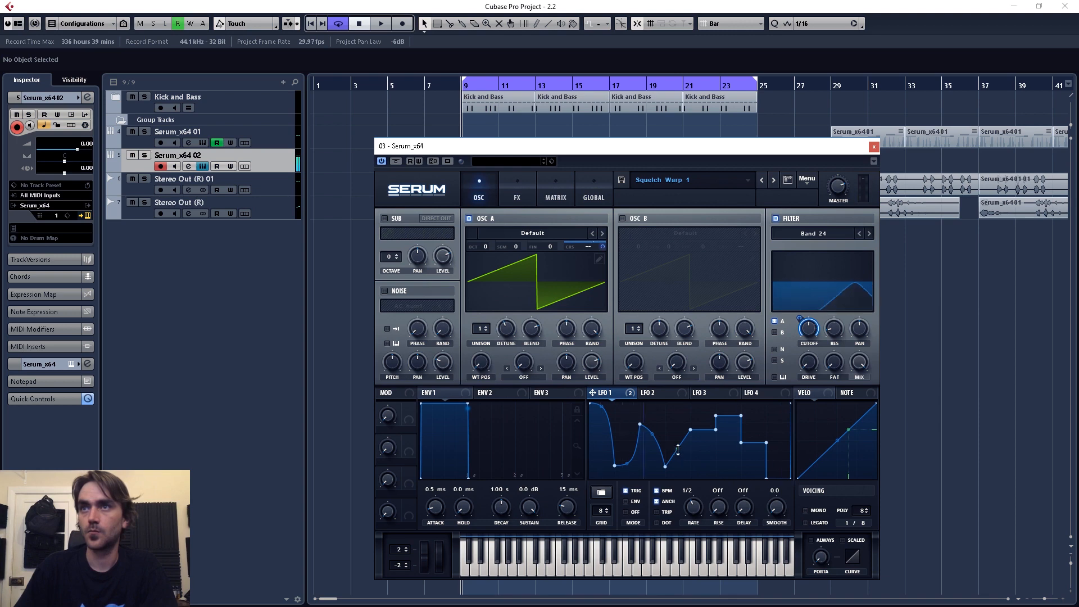
Turn the middle steps of LFO 1 into a curved decay and a rise, and set its rate to bar
double_click(689, 469)
drag(689, 430, 678, 450)
double_click(676, 465)
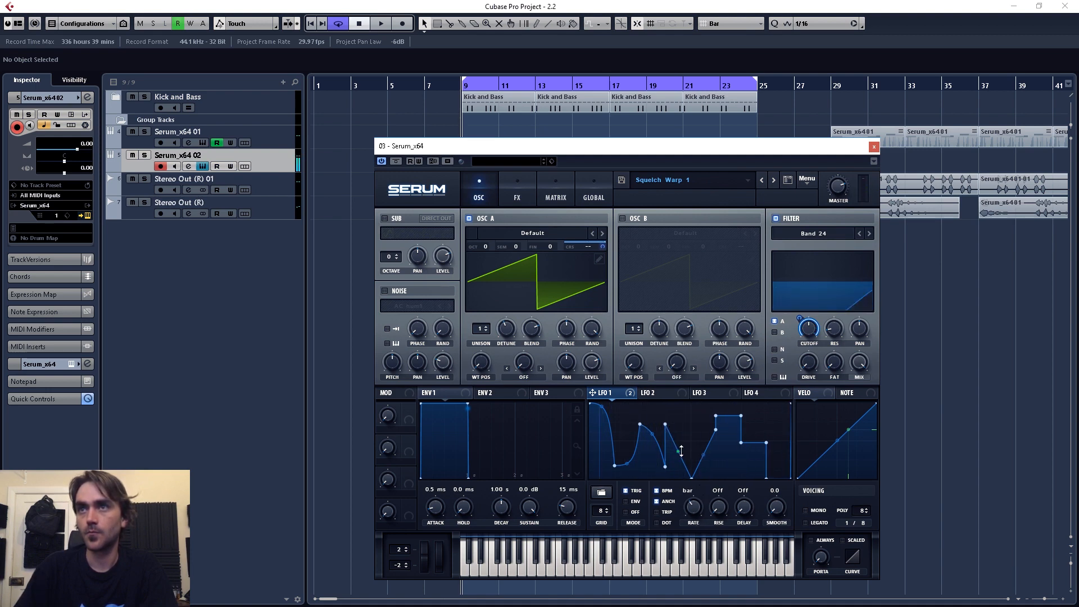
drag(681, 451, 684, 434)
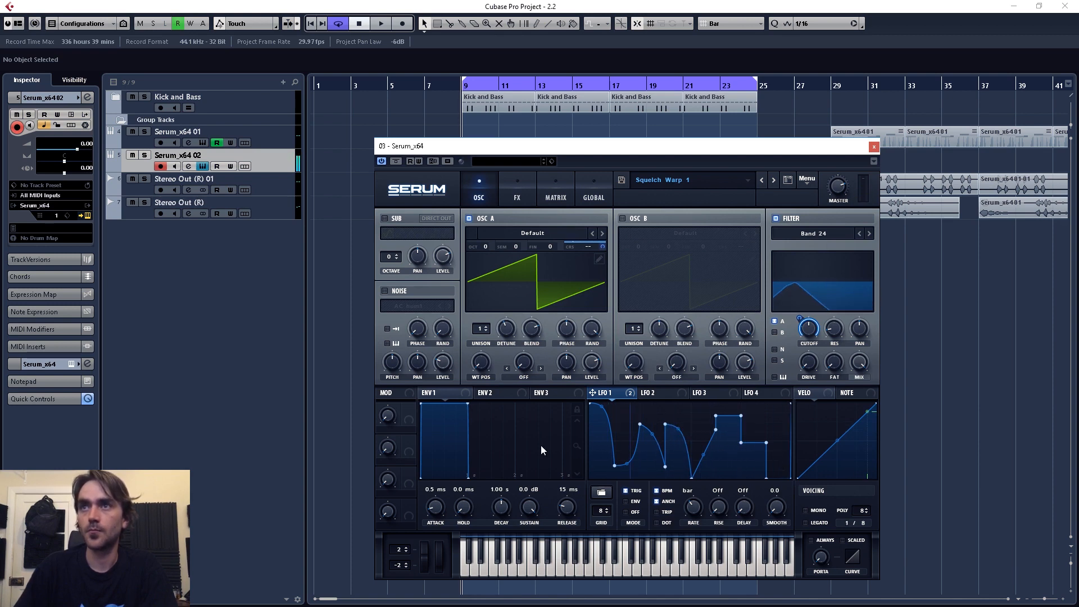
Replace the last steps of LFO 1 with a single convex fall from the final peak down to zero
double_click(741, 416)
drag(727, 438, 741, 460)
double_click(756, 444)
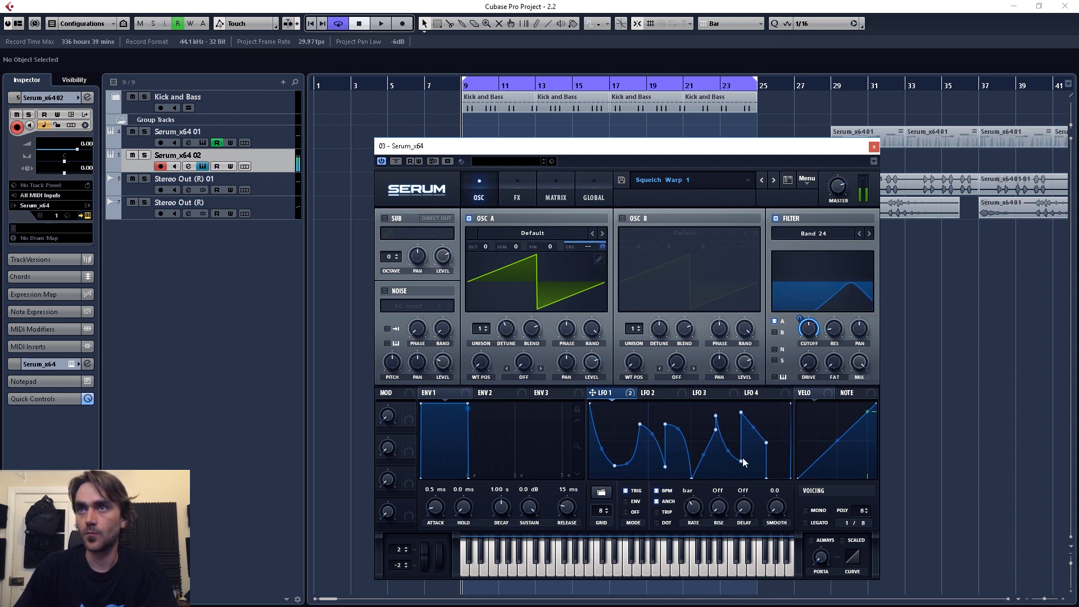
double_click(741, 414)
drag(765, 443, 766, 478)
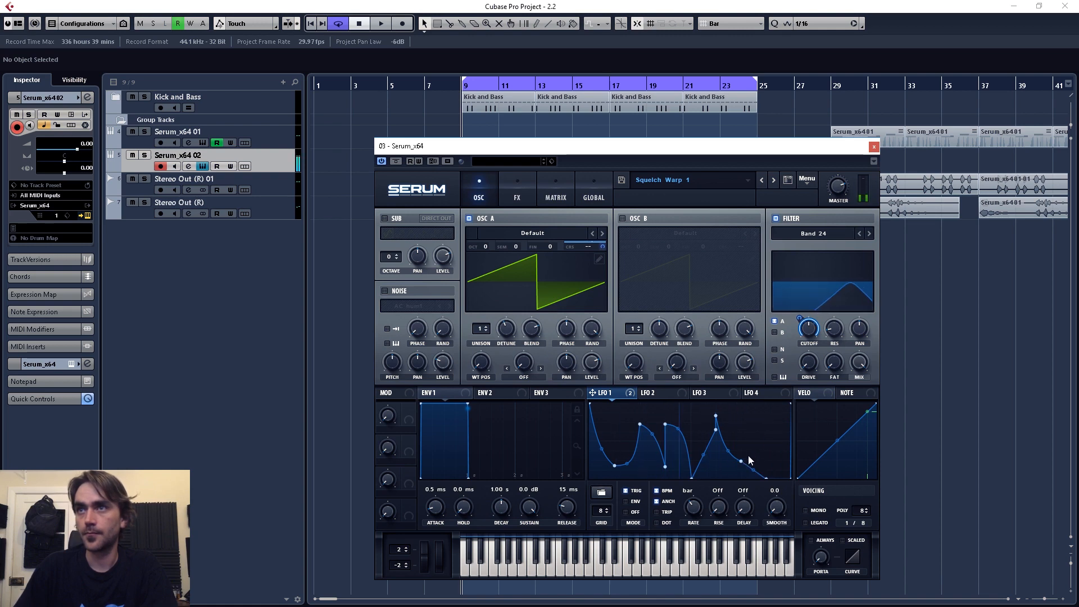
double_click(742, 460)
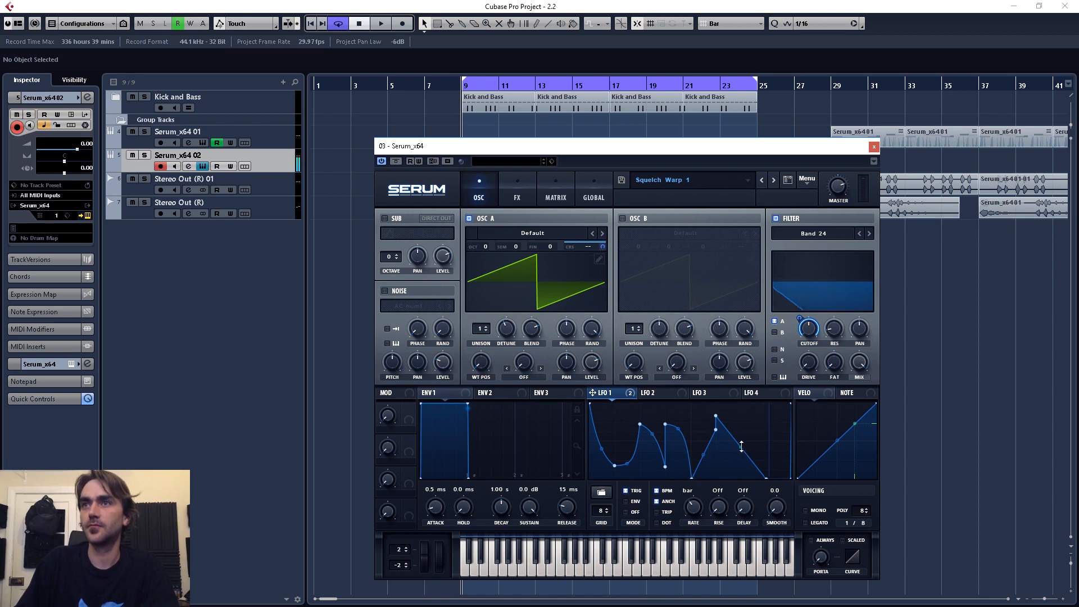
drag(744, 450, 741, 435)
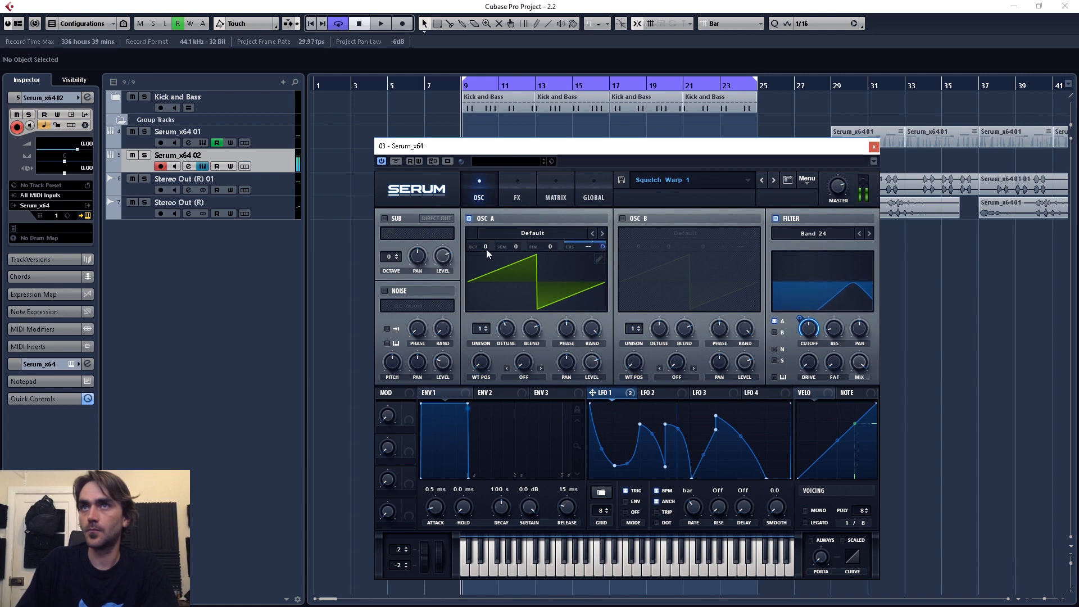
Reduce LFO 1's modulation of oscillator A's coarse pitch to about 29, and return the octave to 0 after trying -1
drag(486, 248, 485, 266)
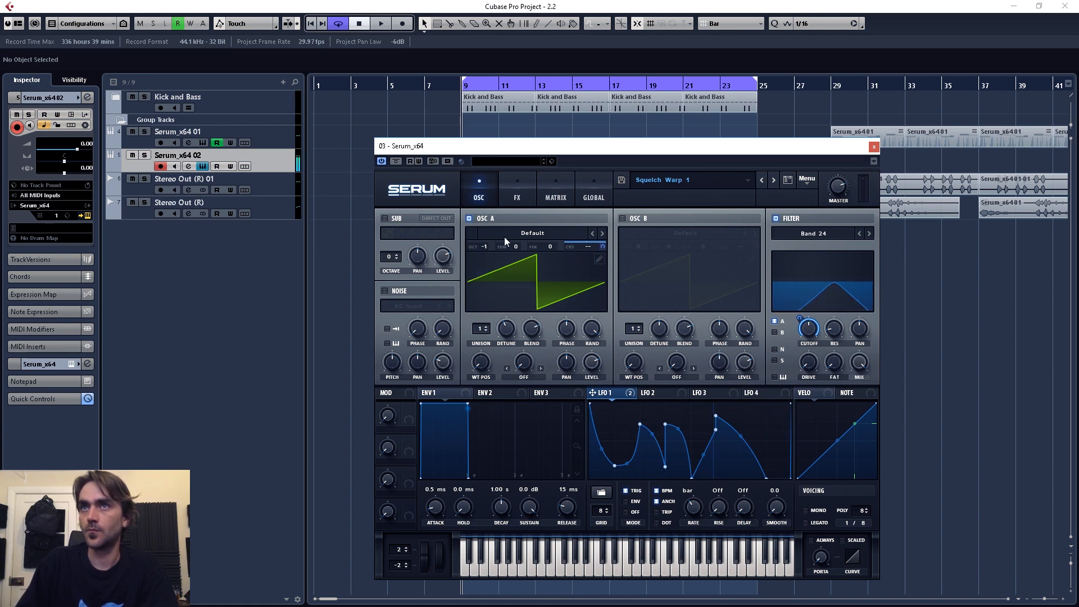
mouse_move(588, 247)
mouse_down()
mouse_move(599, 264)
mouse_move(588, 247)
mouse_up()
double_click(588, 248)
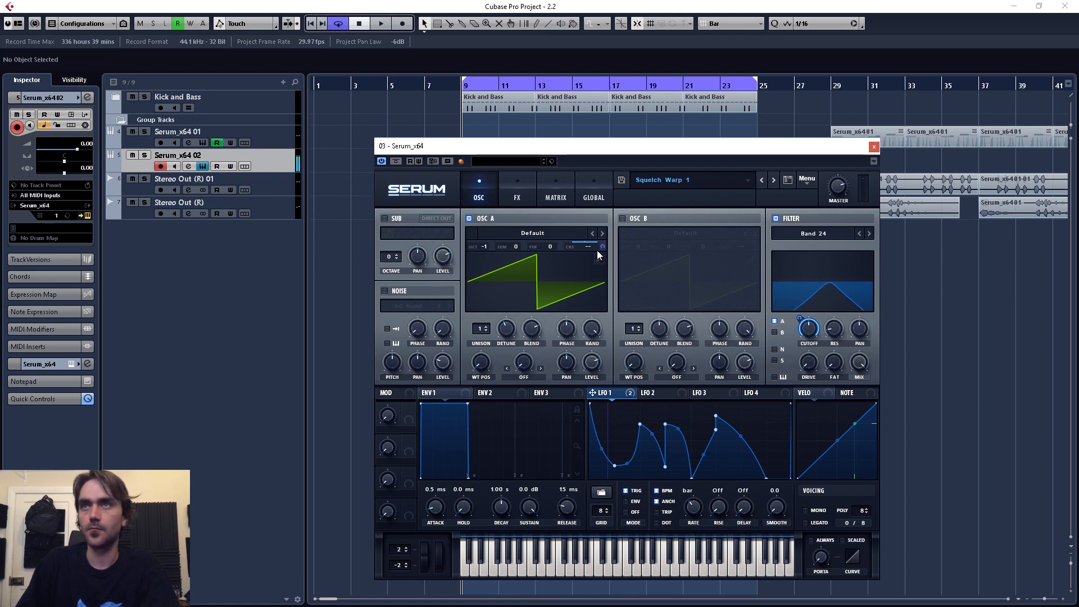
drag(601, 247, 603, 285)
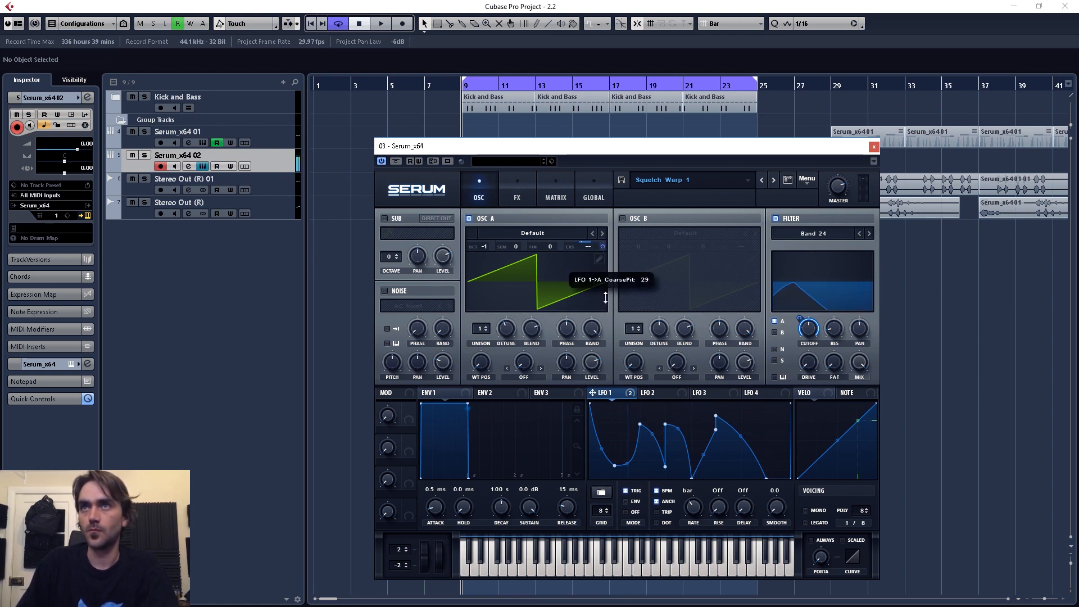
drag(485, 244, 490, 237)
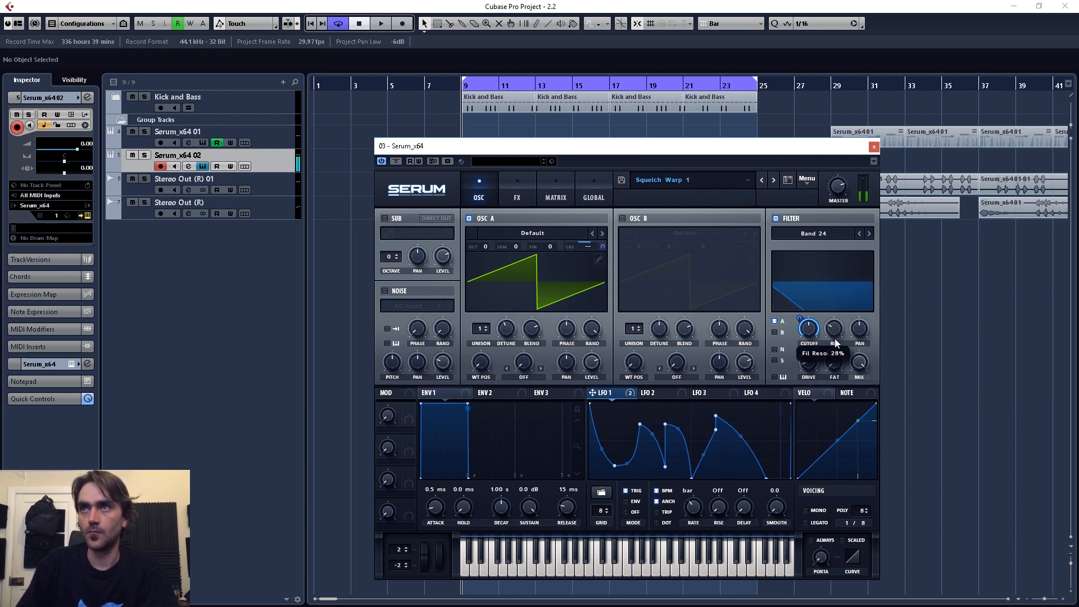
Check the effects chain and lower the Band 24 filter's cutoff
click(512, 189)
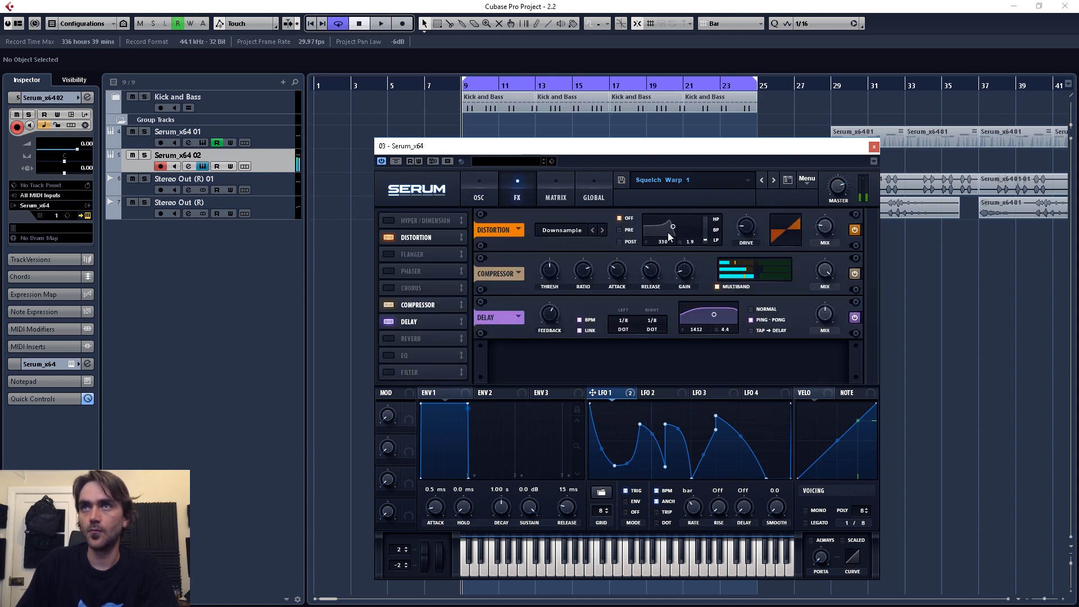
click(479, 191)
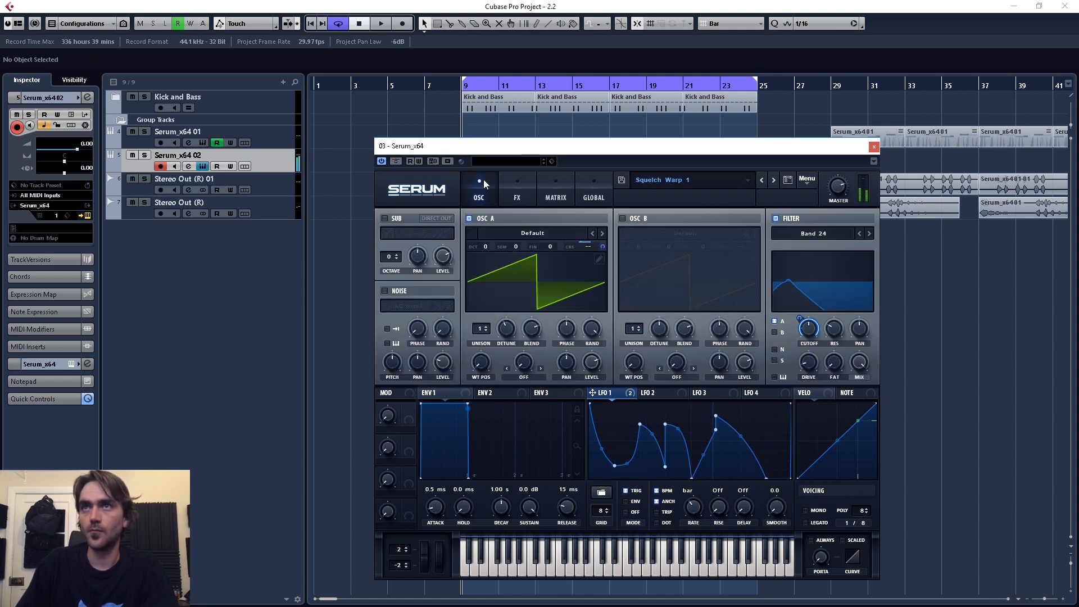
right_click(802, 325)
click(802, 319)
mouse_move(808, 327)
mouse_down()
mouse_move(805, 353)
mouse_move(800, 287)
mouse_move(796, 342)
mouse_up()
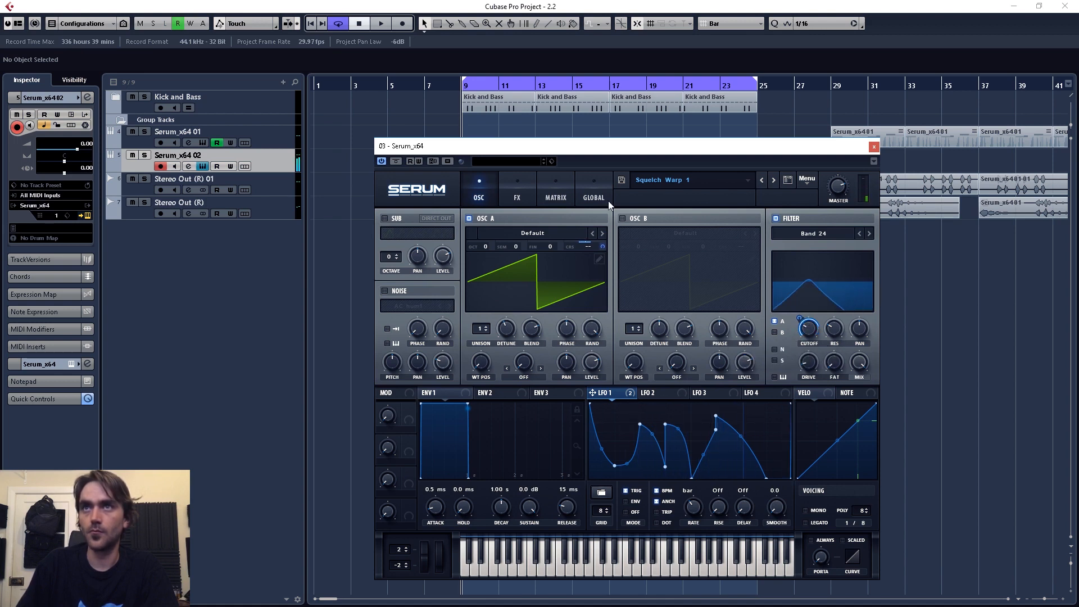
Bypass the Downsample distortion and the multiband compressor in the effects chain
click(515, 192)
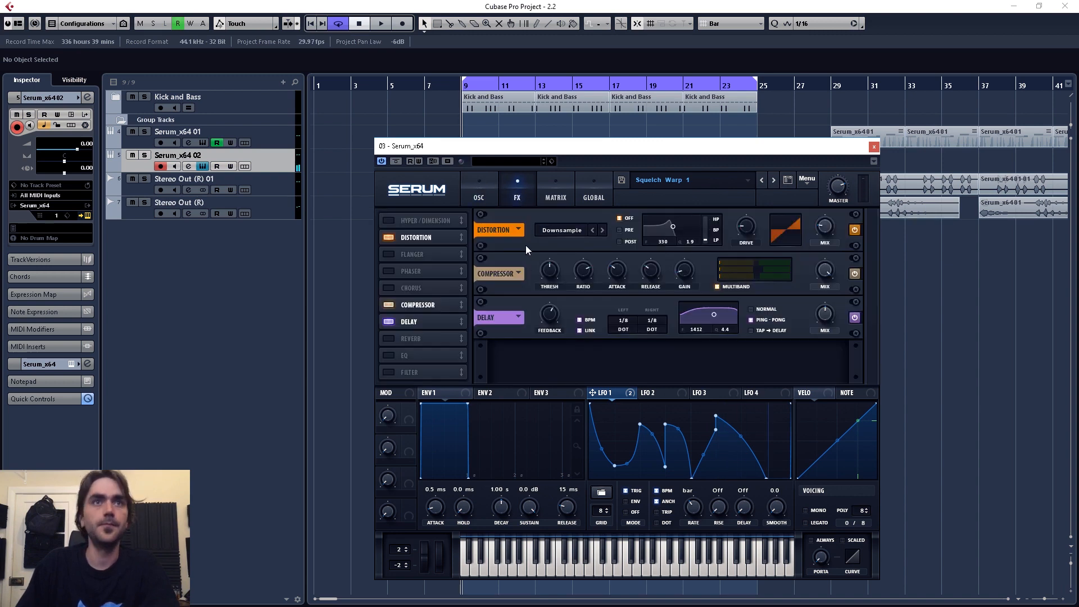
click(855, 230)
click(854, 273)
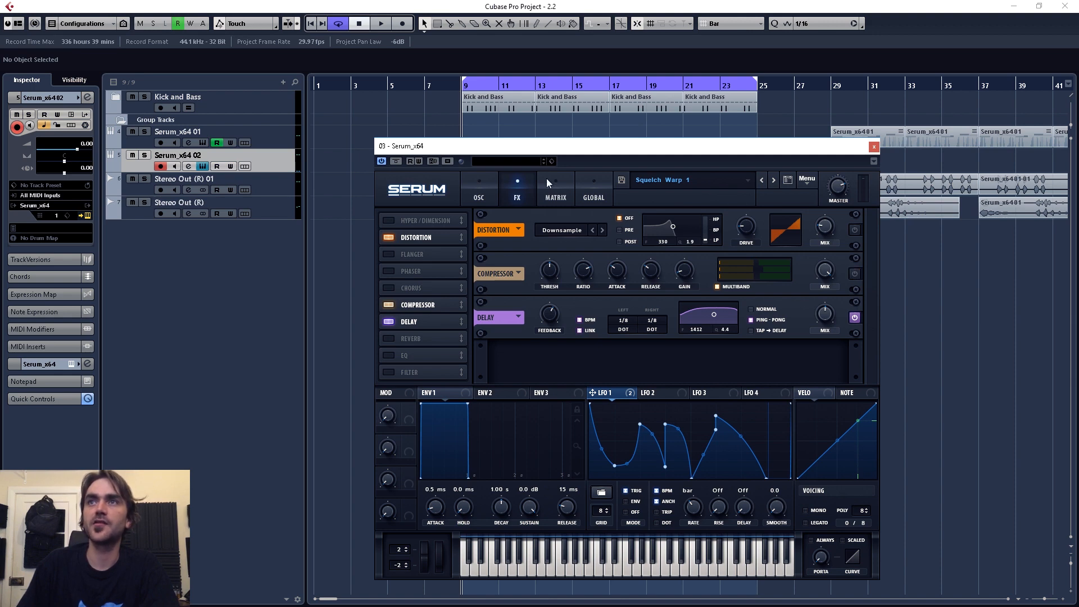
Adjust the depth of LFO 1's modulation on the filter cutoff
click(476, 181)
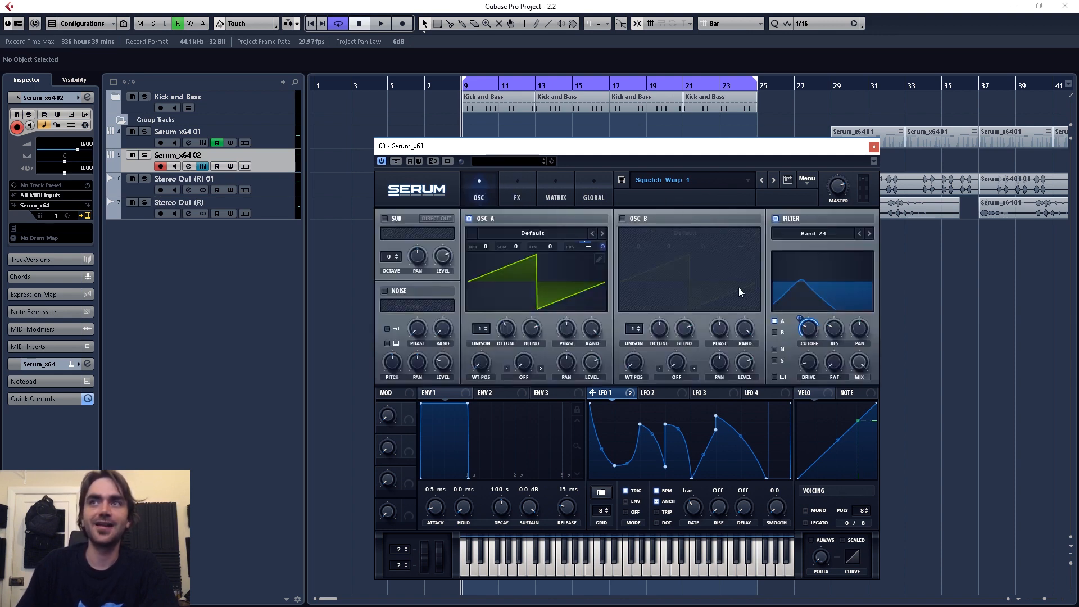
click(774, 321)
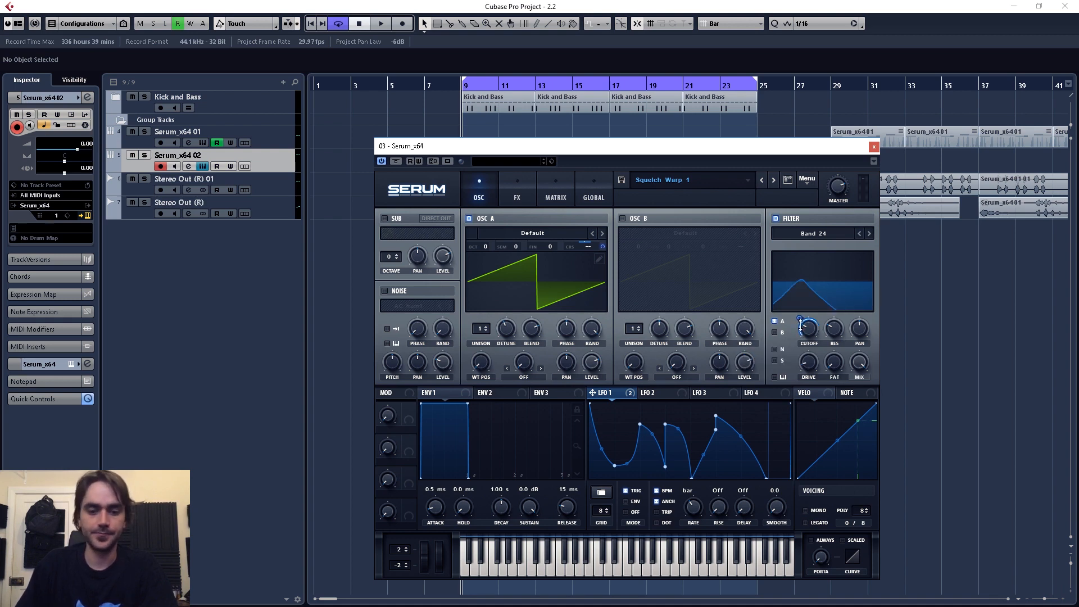
drag(800, 325, 771, 261)
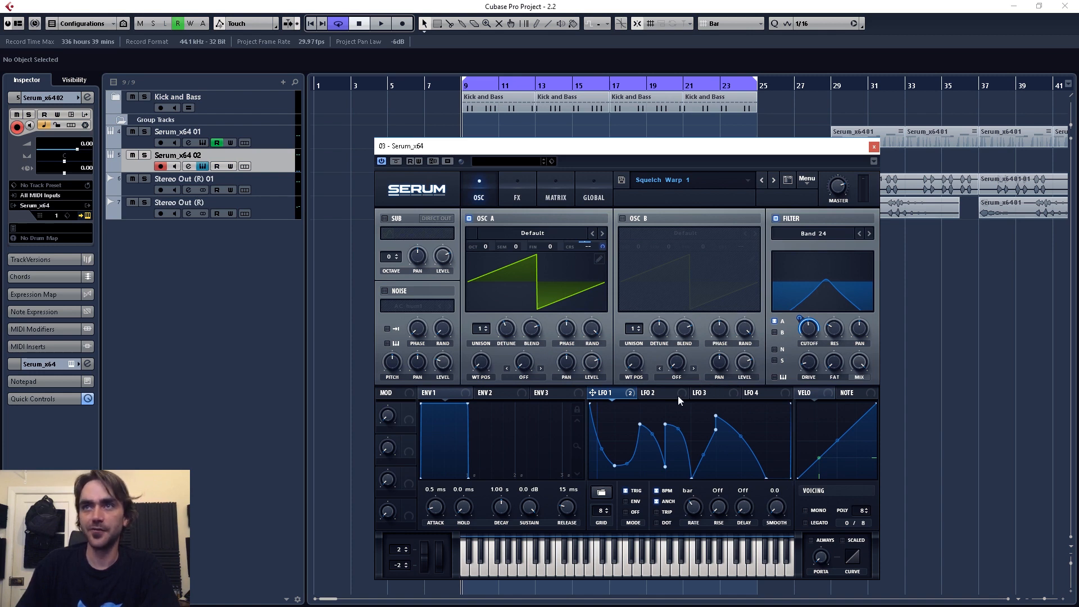
Assign LFO 2's triangle shape to the filter cutoff and slow its rate to 4 bar
click(654, 392)
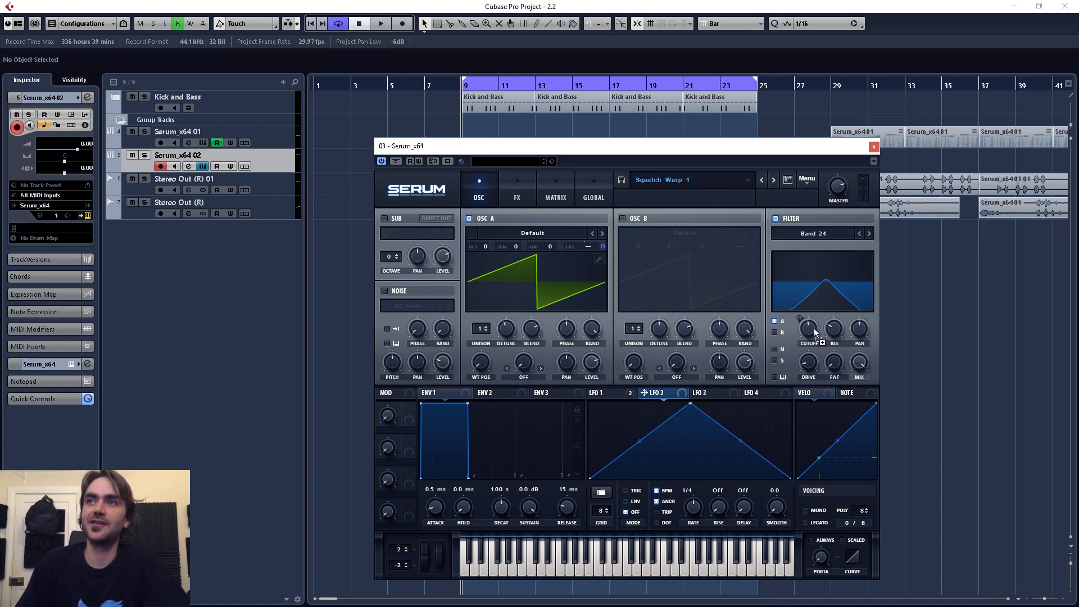
drag(814, 328, 814, 328)
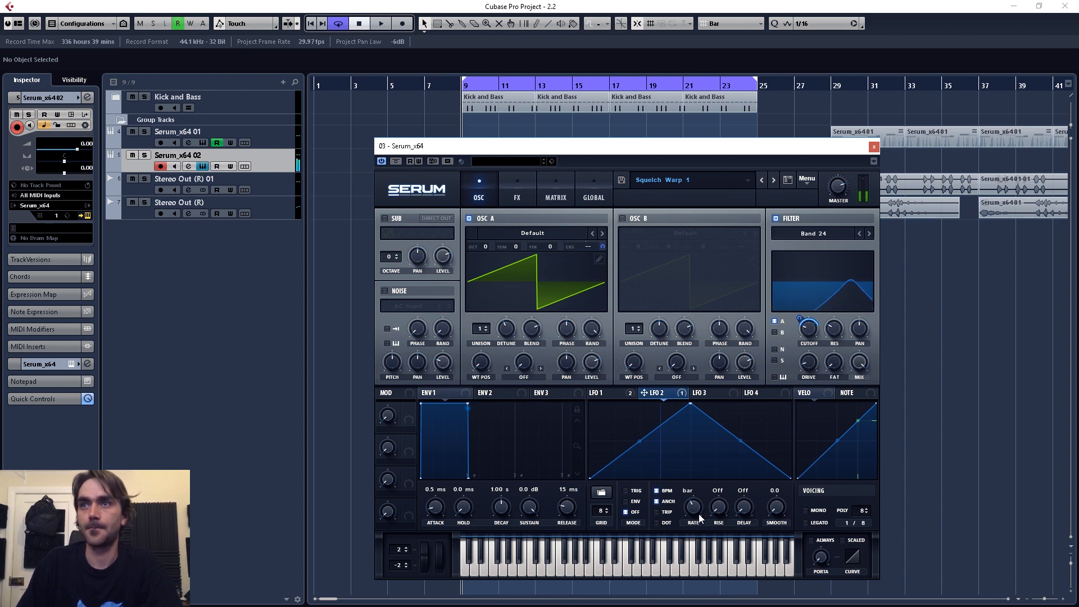
drag(700, 508, 697, 528)
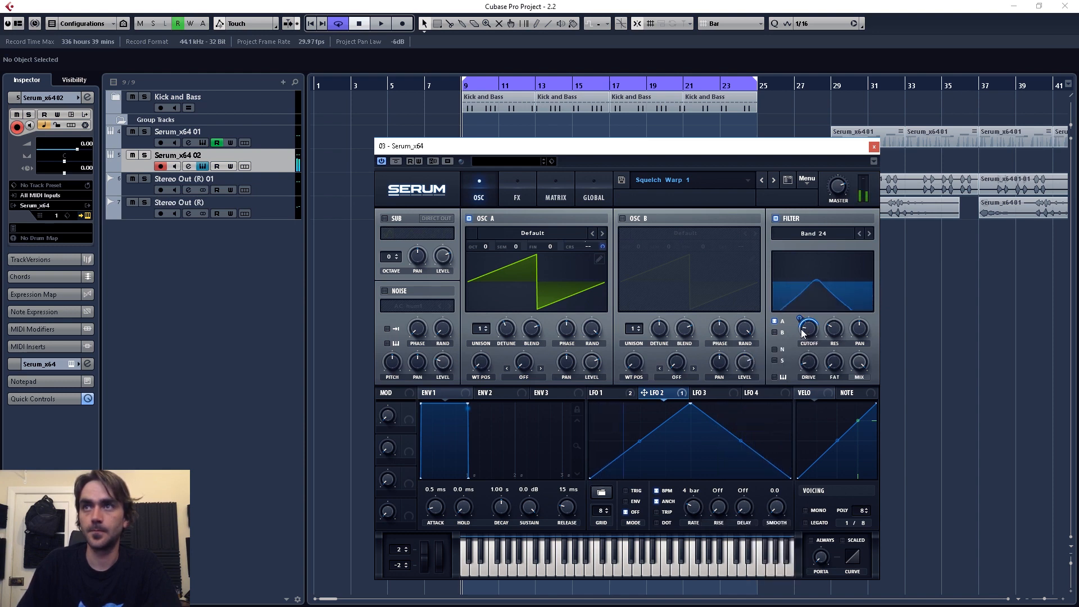
mouse_move(800, 323)
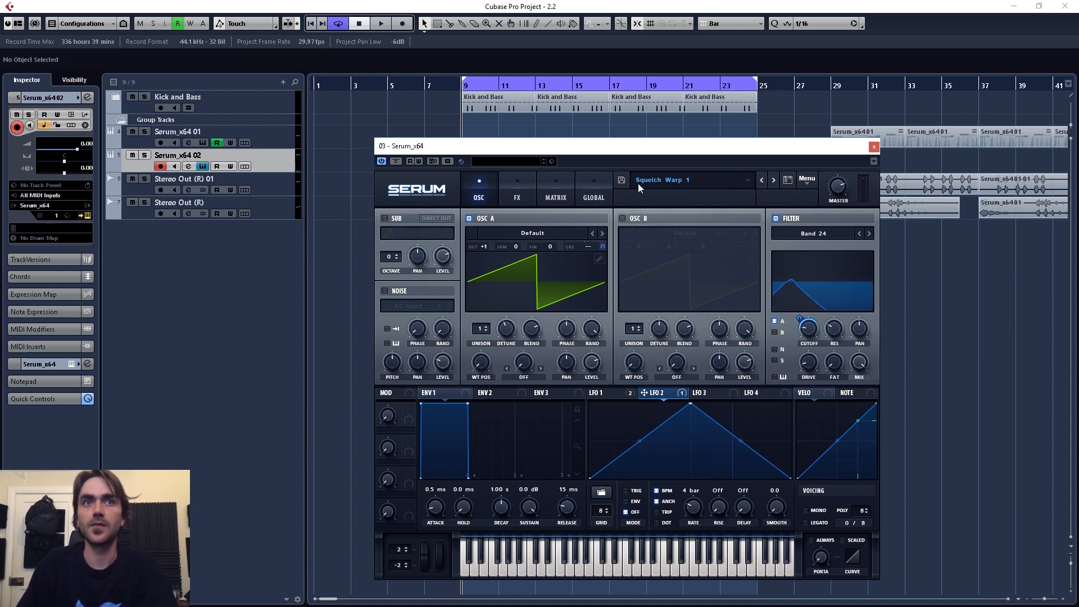
Save the patch as a new preset named Squelch Seq 1 in the Glitch Tutorial Serum Synth Patches folder
click(621, 181)
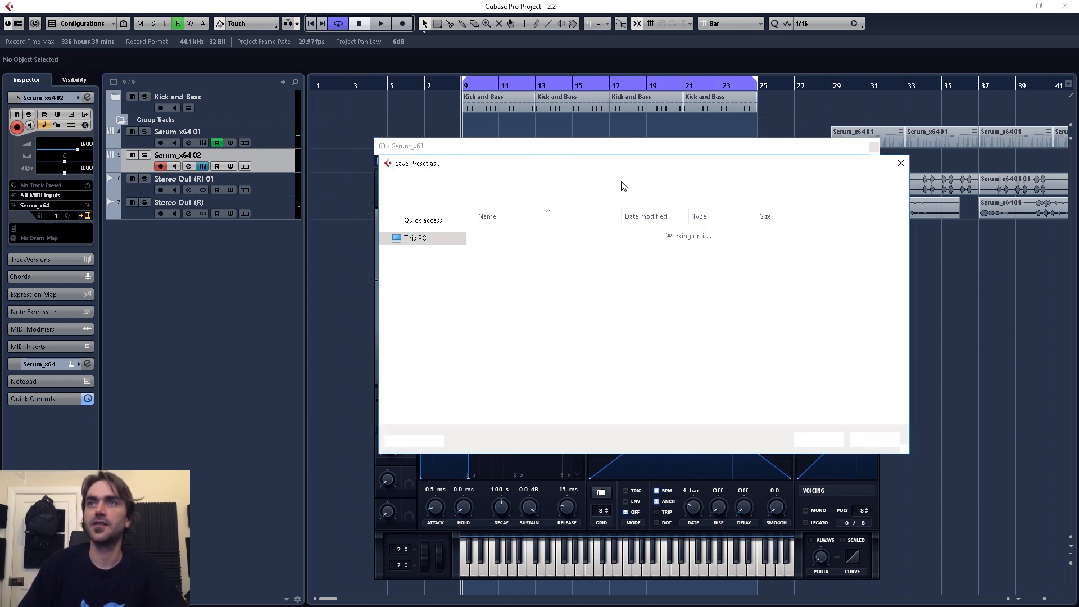
click(517, 400)
key(BackSpace)
text(2)
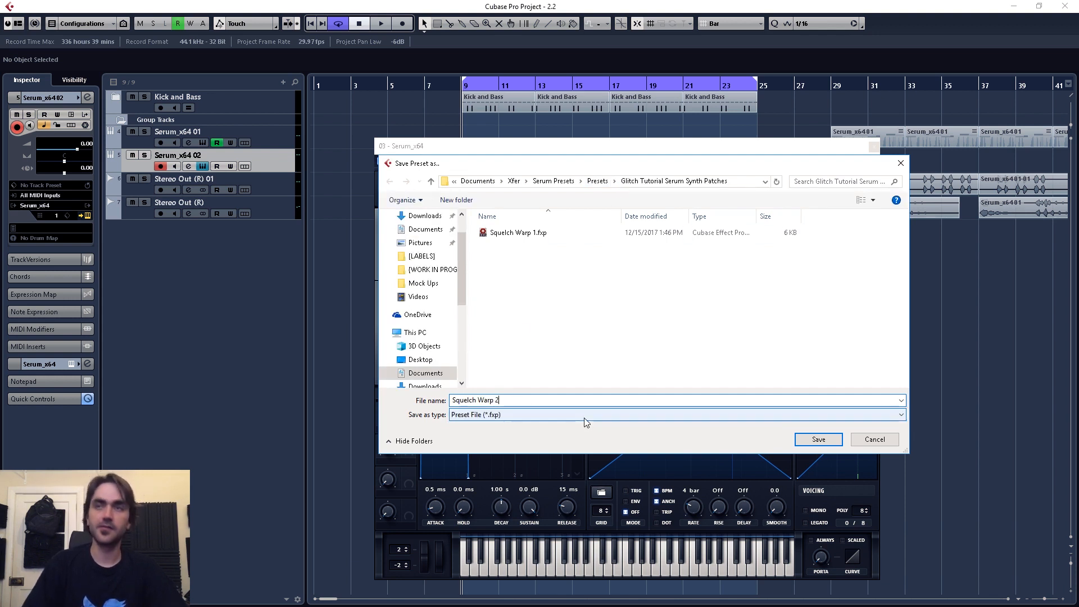
key(BackSpace)
key(BackSpace)
key(BackSpace)
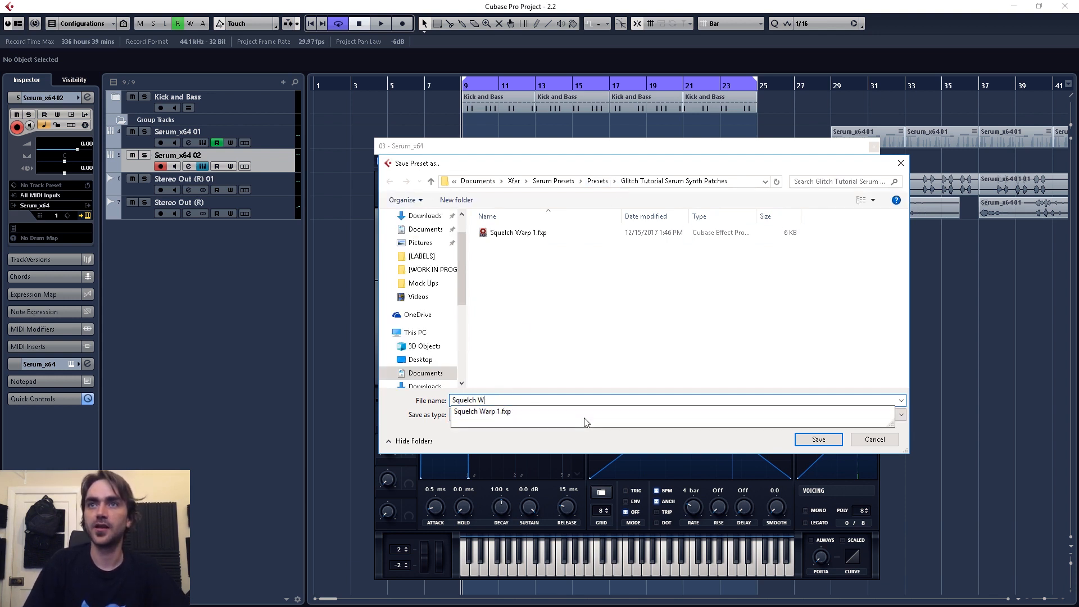
text(Seq 1)
key(Return)
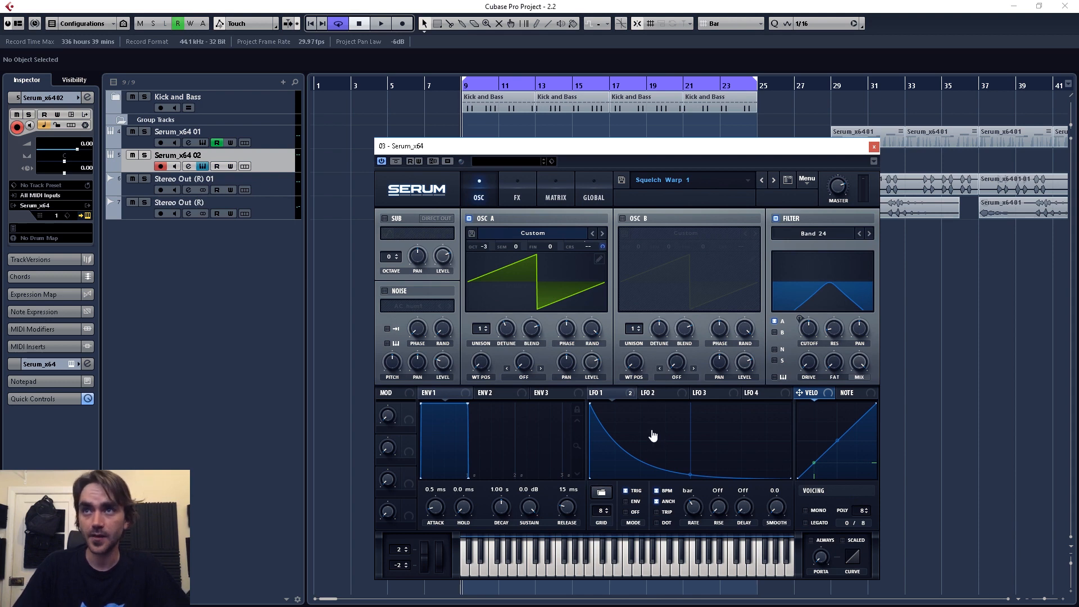
Redraw LFO 1's curve as a sequence of sharp falling decays and set its grid to 16
drag(652, 436, 647, 425)
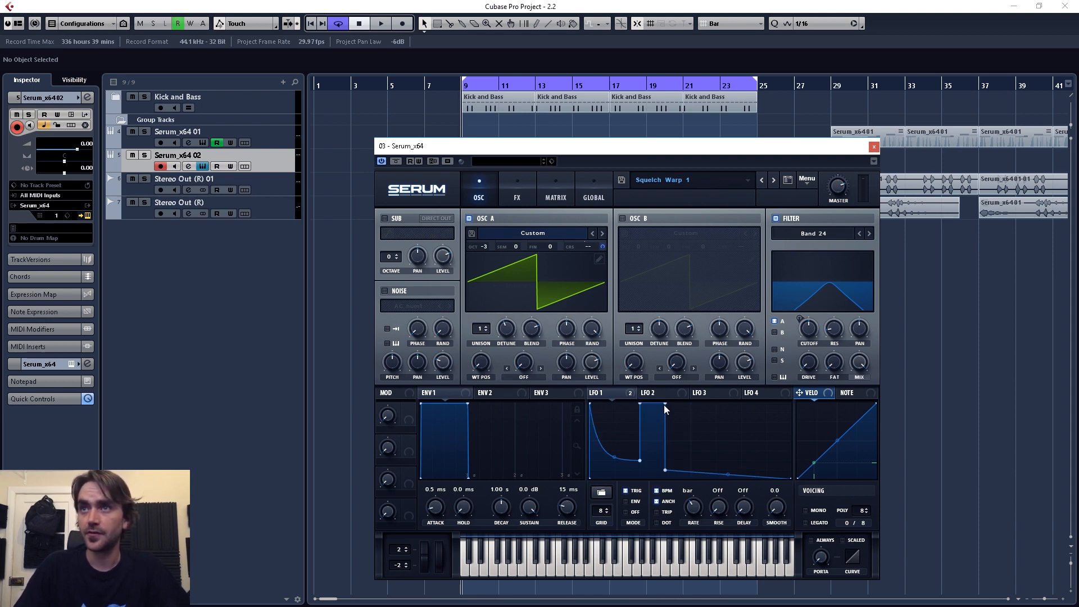
double_click(664, 404)
double_click(666, 470)
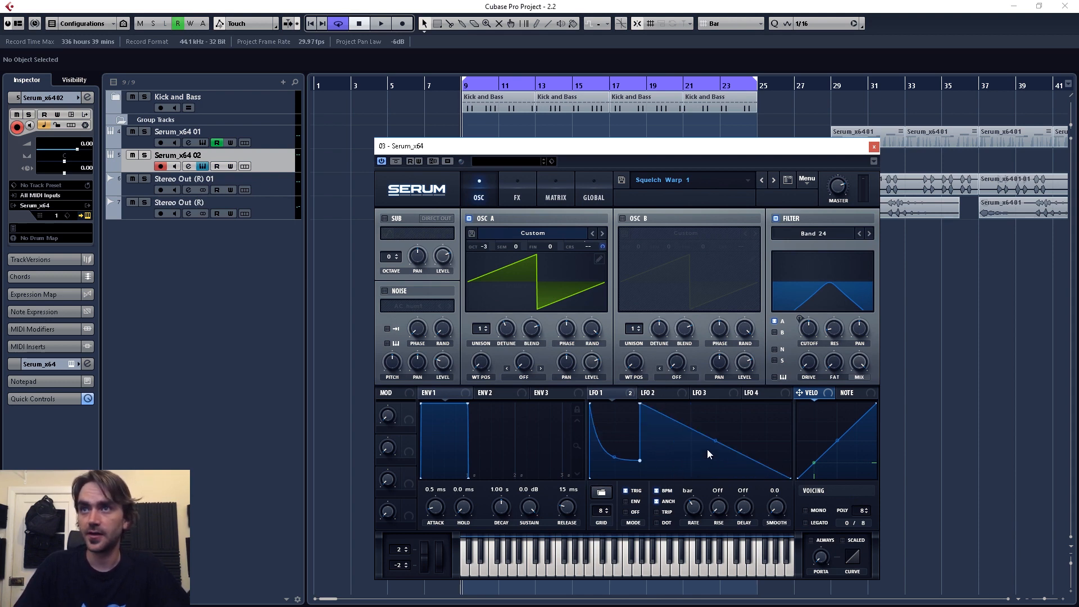
drag(720, 441, 712, 473)
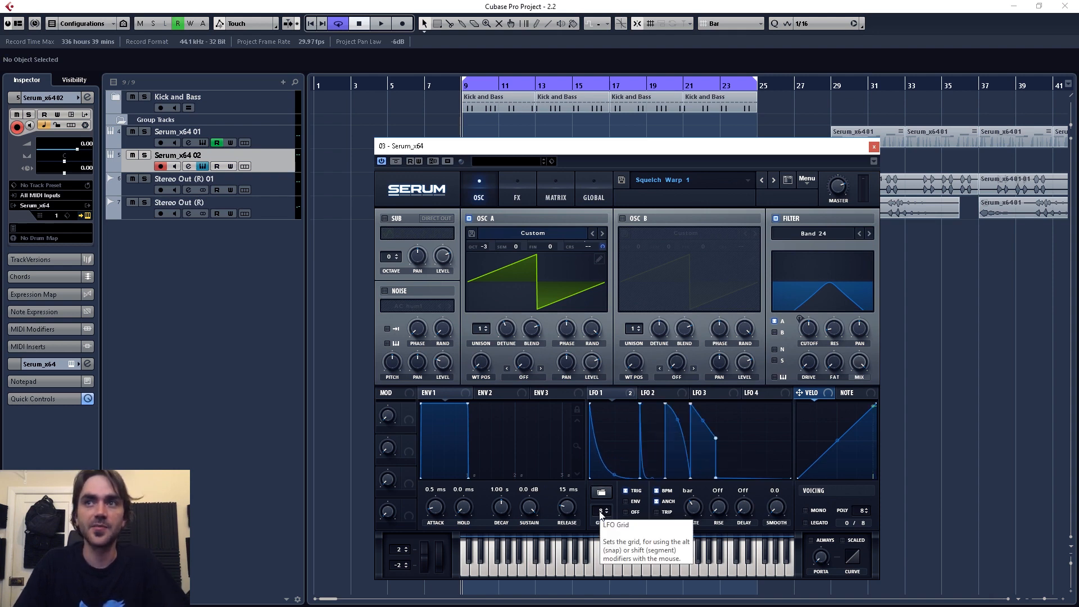
drag(600, 513, 620, 482)
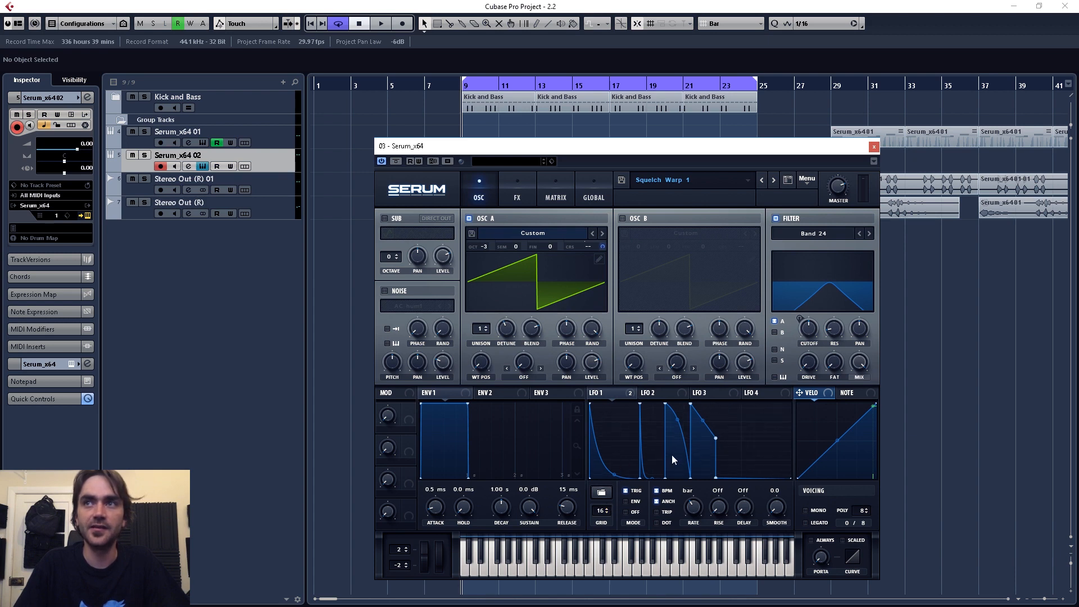
Extend LFO 1's curve with more short falling decays of varying height, set its grid to 8, and bend the curve segments
shift+click(707, 420)
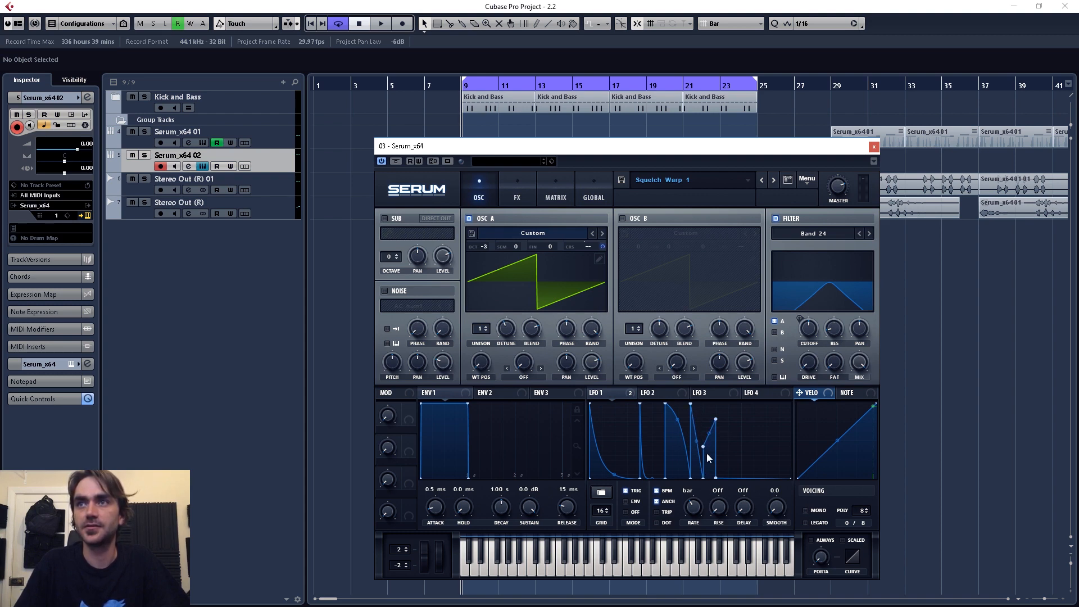
double_click(715, 418)
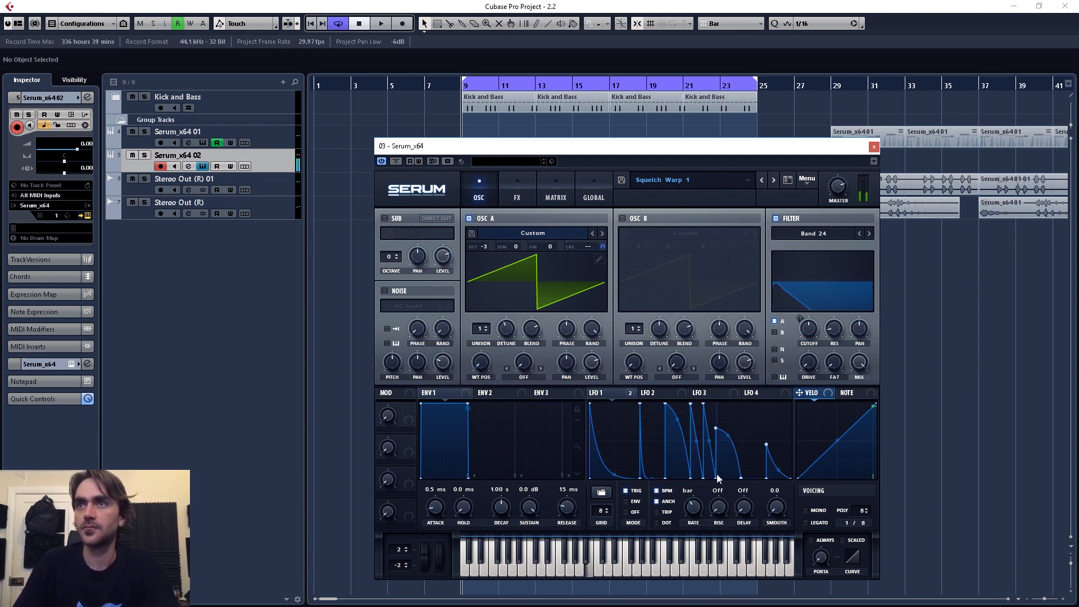
drag(696, 441, 695, 460)
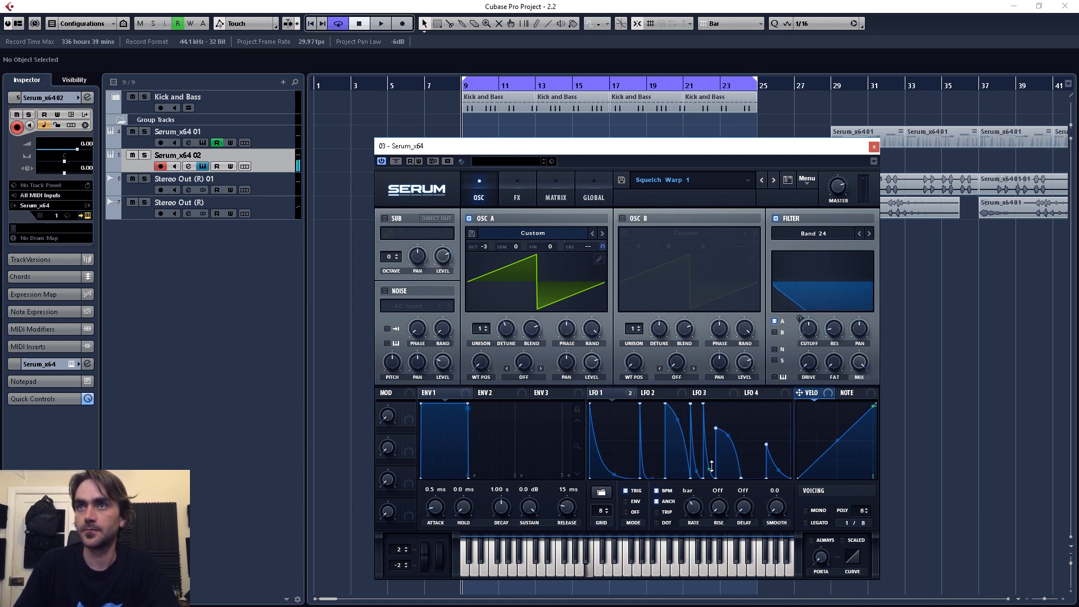
Check the effects chain and readjust the Band 24 filter's cutoff by ear
click(527, 192)
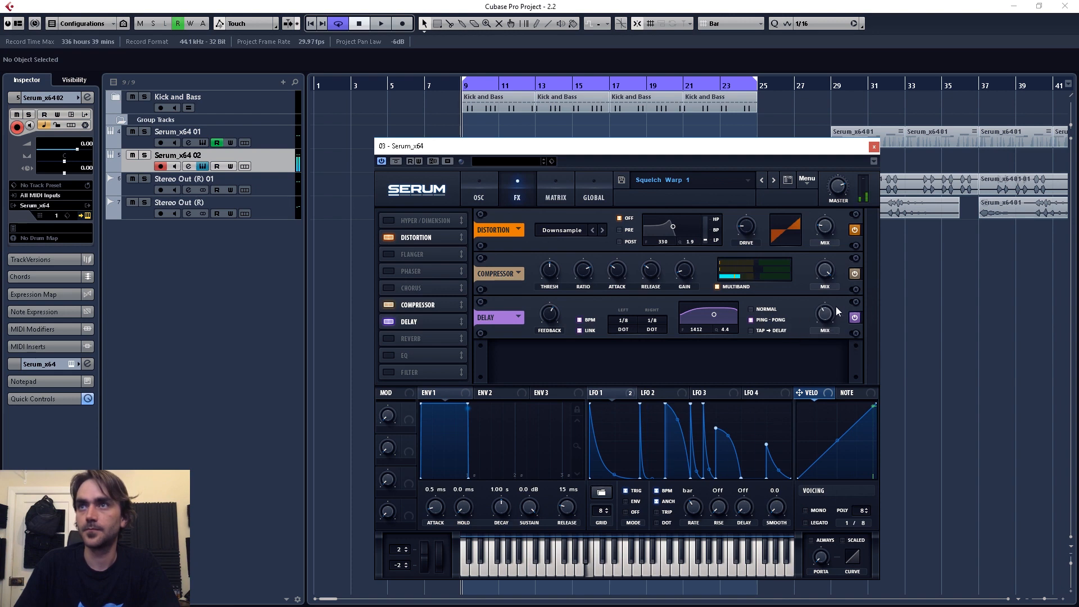
click(490, 178)
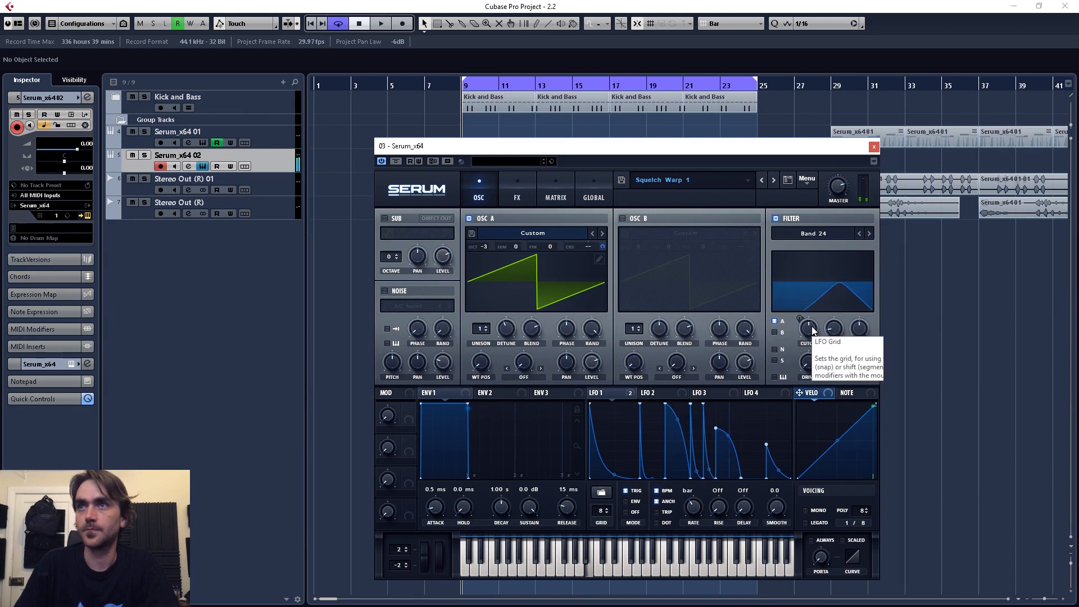
mouse_move(812, 331)
mouse_down()
mouse_move(812, 347)
mouse_move(836, 317)
mouse_move(811, 335)
mouse_up()
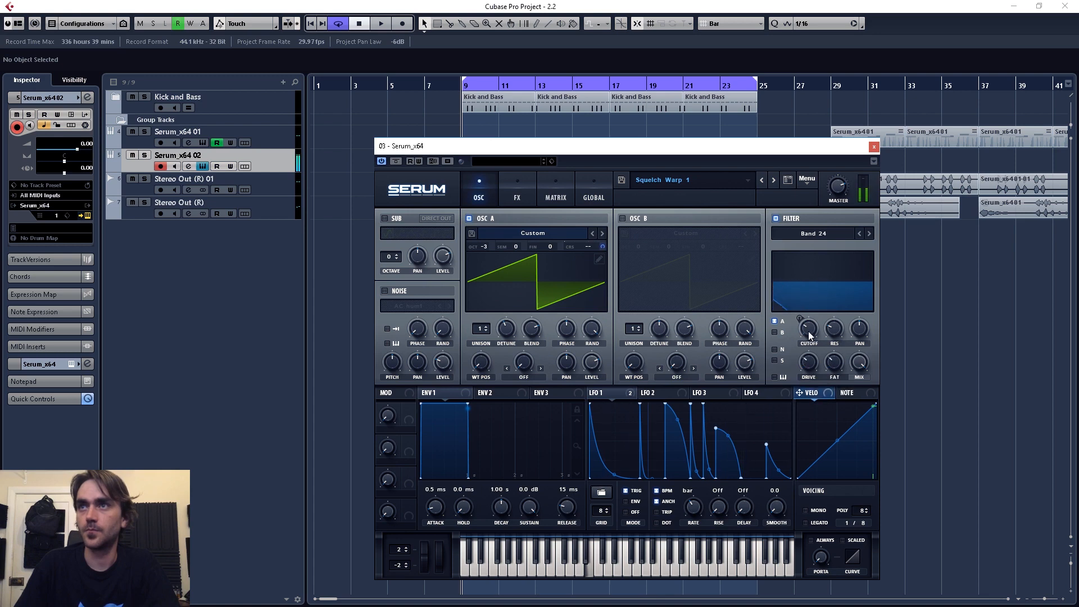
mouse_move(812, 333)
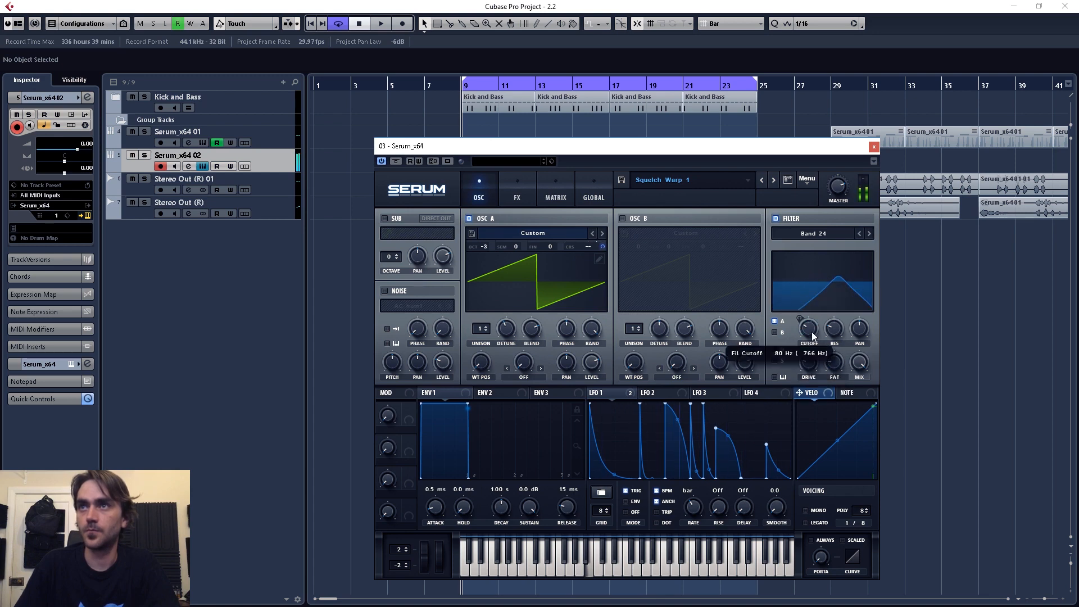
drag(812, 335, 807, 312)
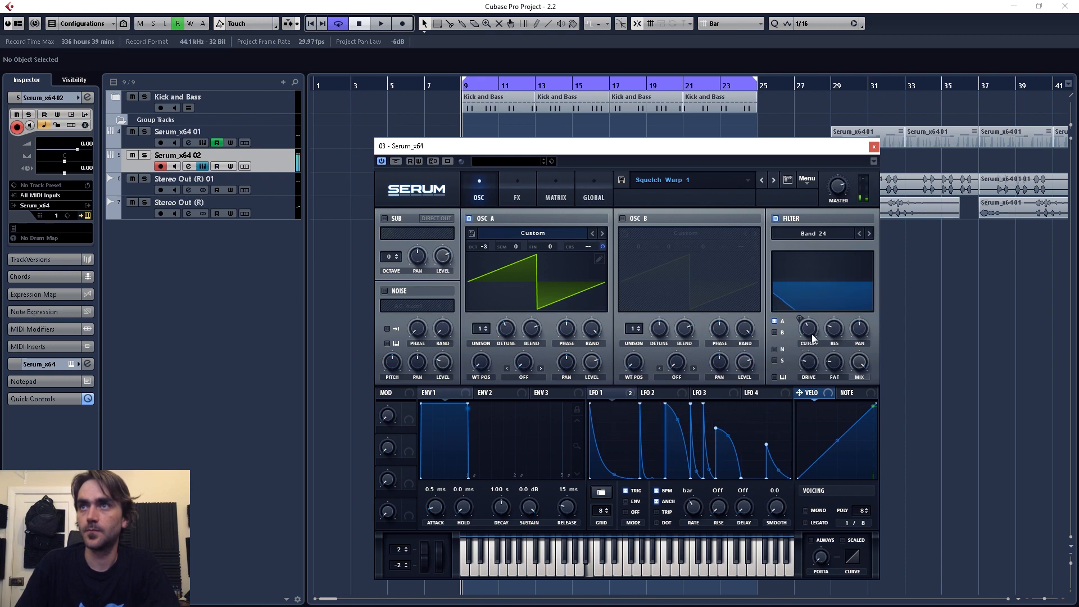
Save the patch as a new preset named Squelch Seq 2 in the Glitch Tutorial Serum Synth Patches folder
click(621, 181)
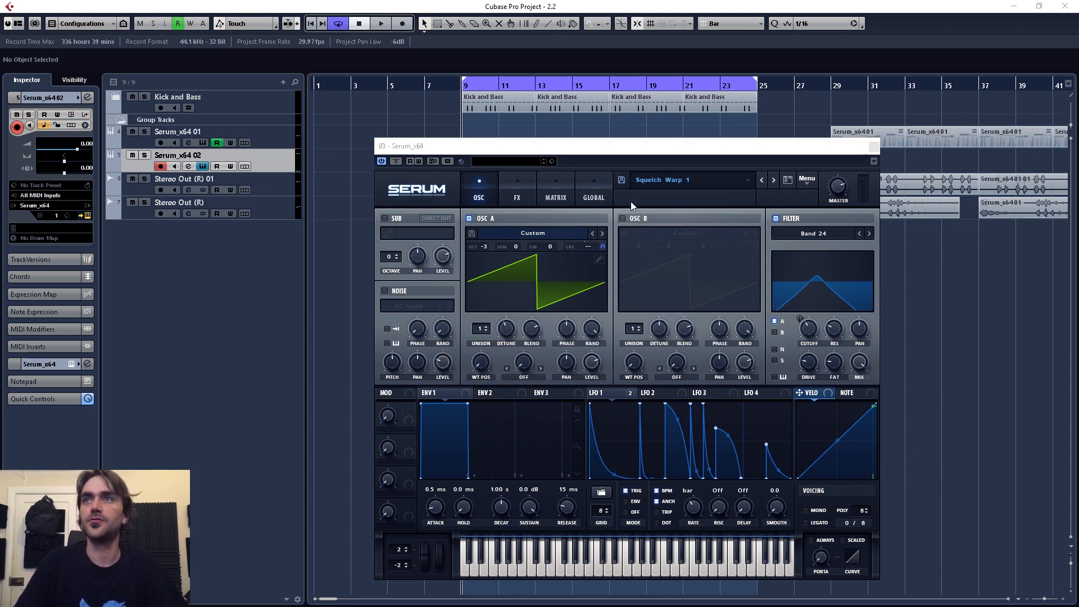
click(524, 401)
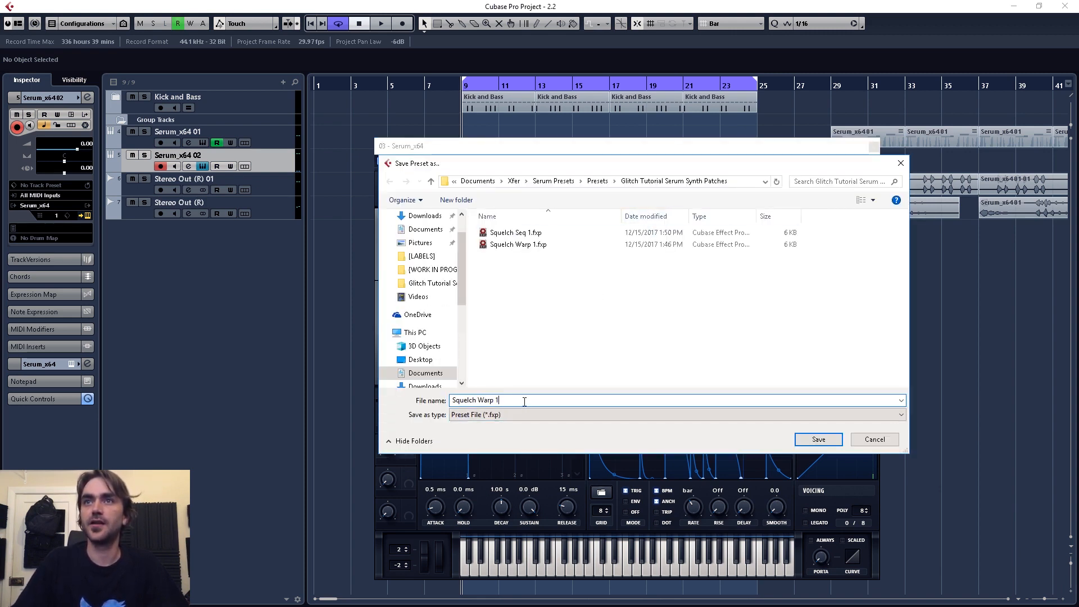
key(BackSpace)
key(BackSpace)
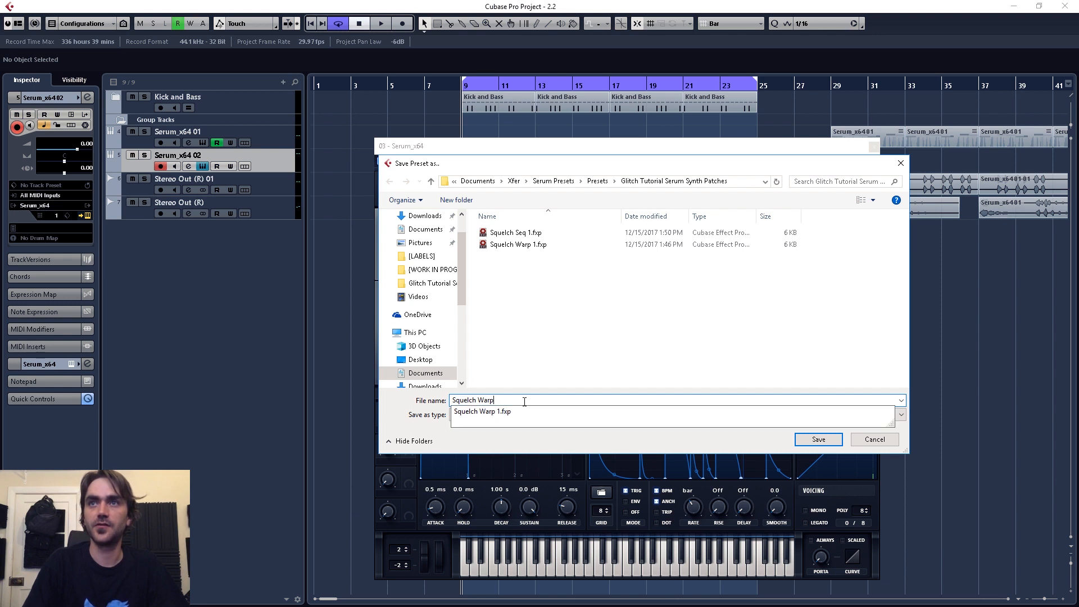
key(BackSpace)
text(Seq 2)
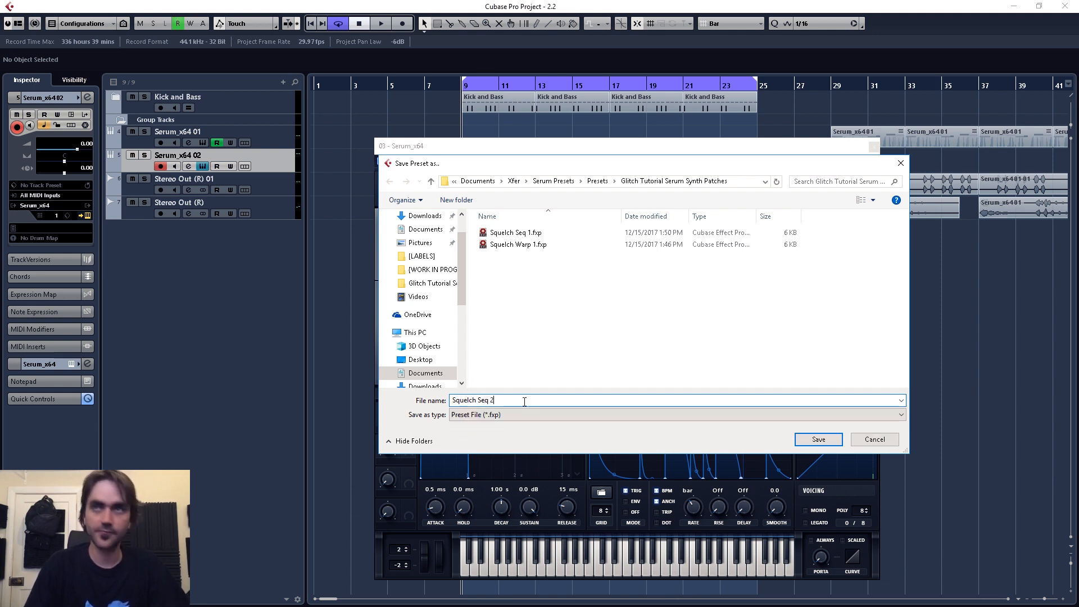
key(Return)
Start playback, close the synth window, and create a MIDI part on the Serum_x64 02 track from bar 9 to bar 13
key(space)
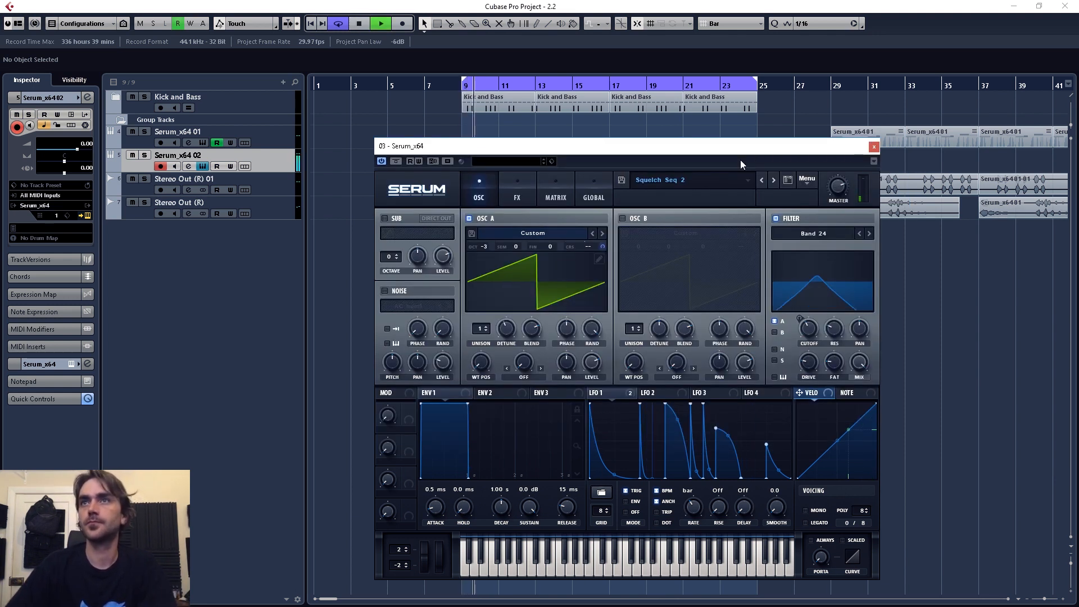
click(873, 147)
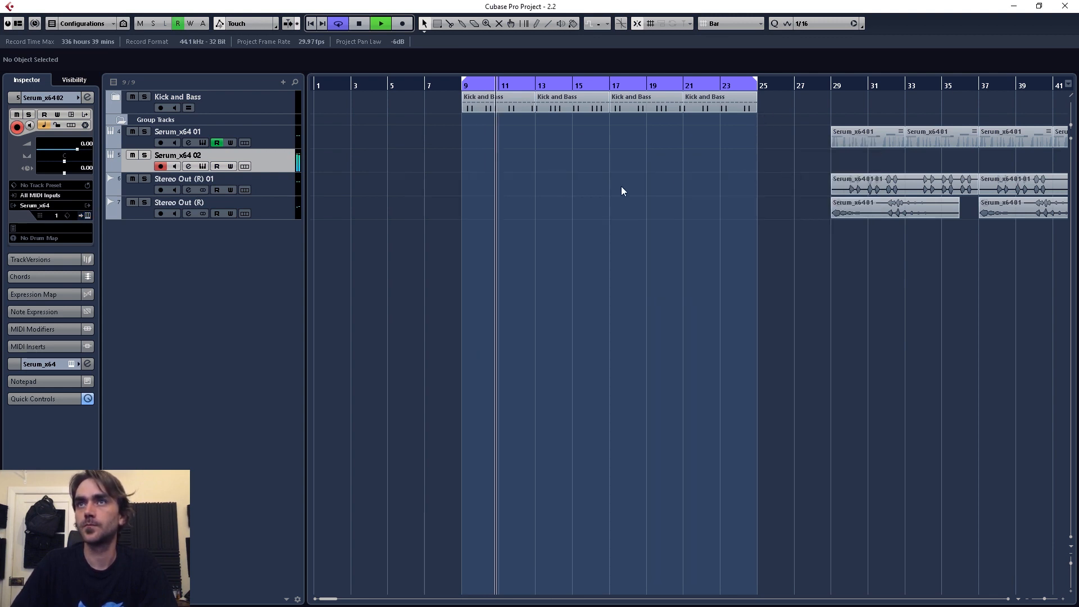
double_click(486, 158)
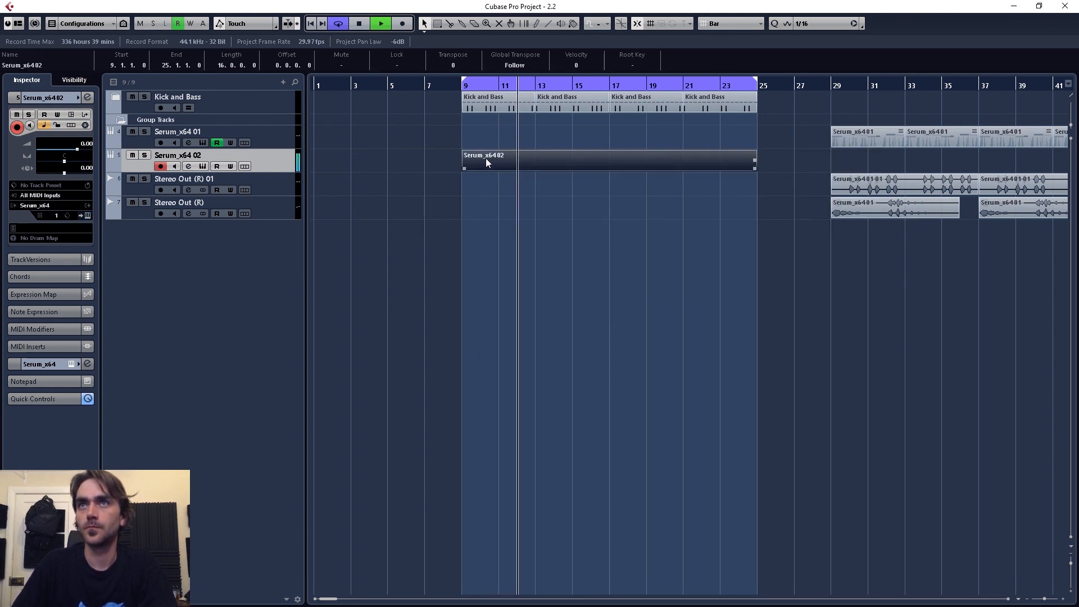
drag(754, 170, 534, 180)
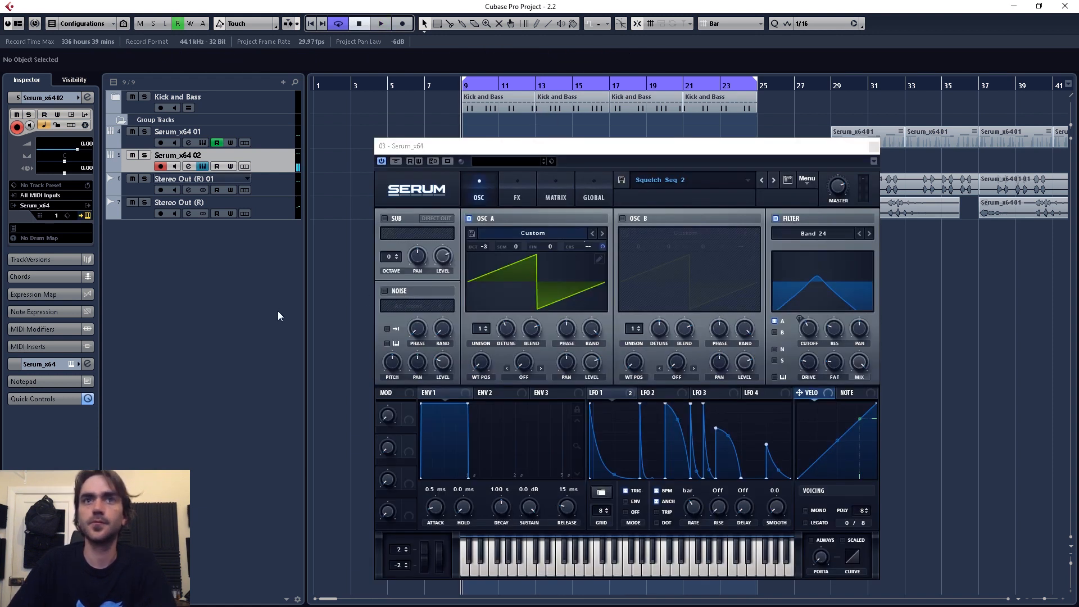
In the Serum_x64 02 channel equalizer, enable band 1 as a low cut and set its frequency to 250 Hz
click(87, 97)
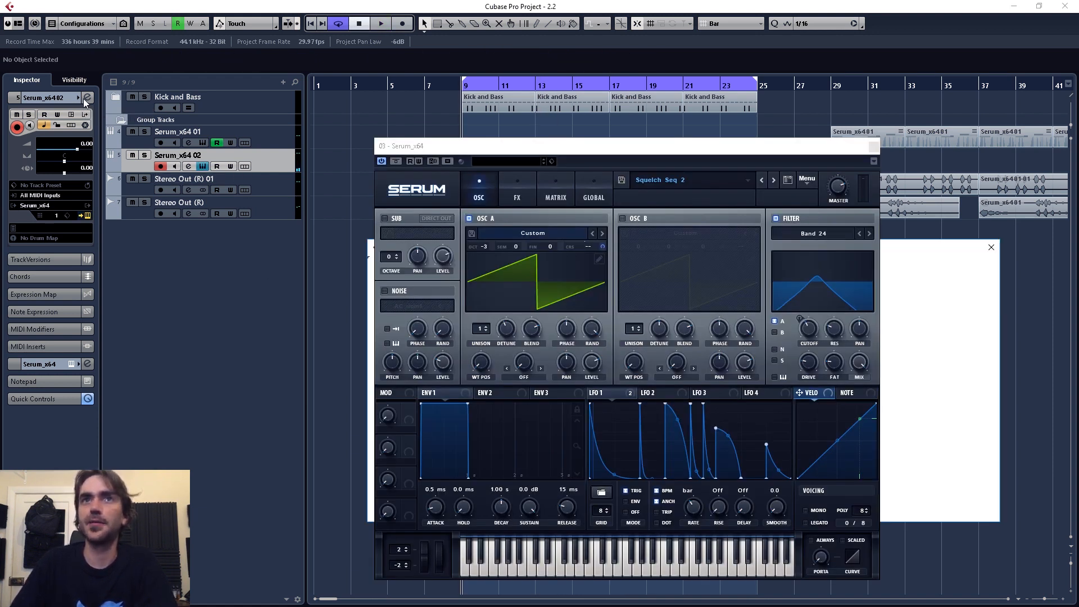
drag(793, 157, 275, 107)
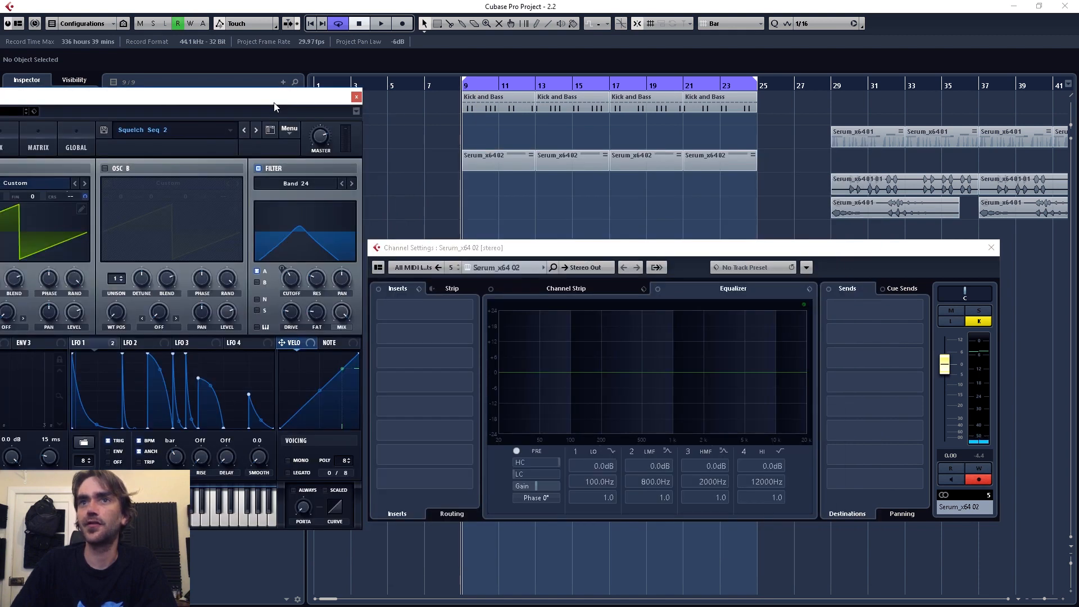
click(611, 451)
click(646, 479)
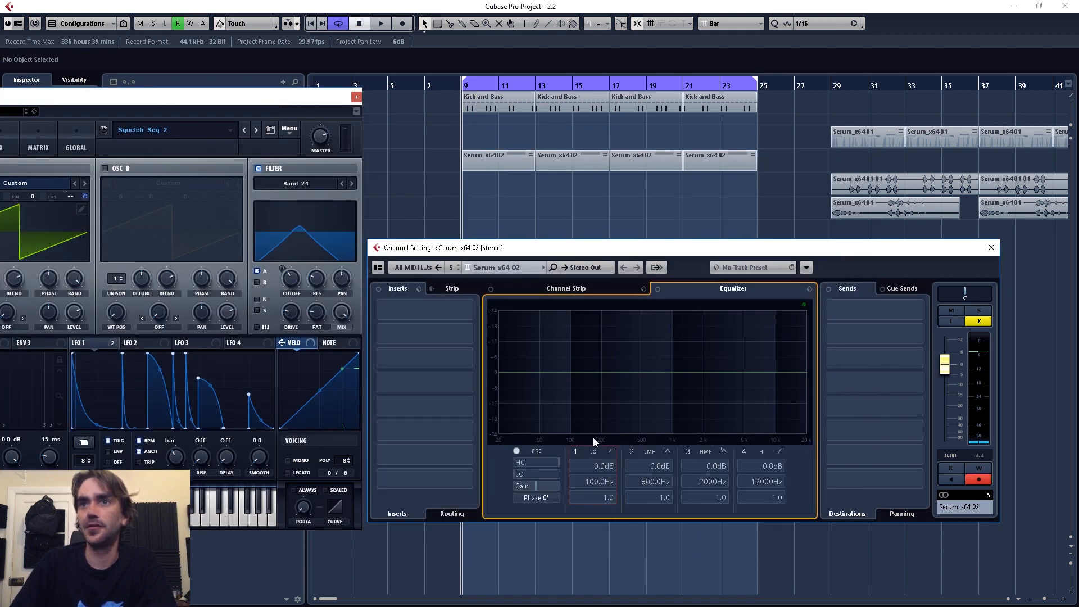
click(575, 450)
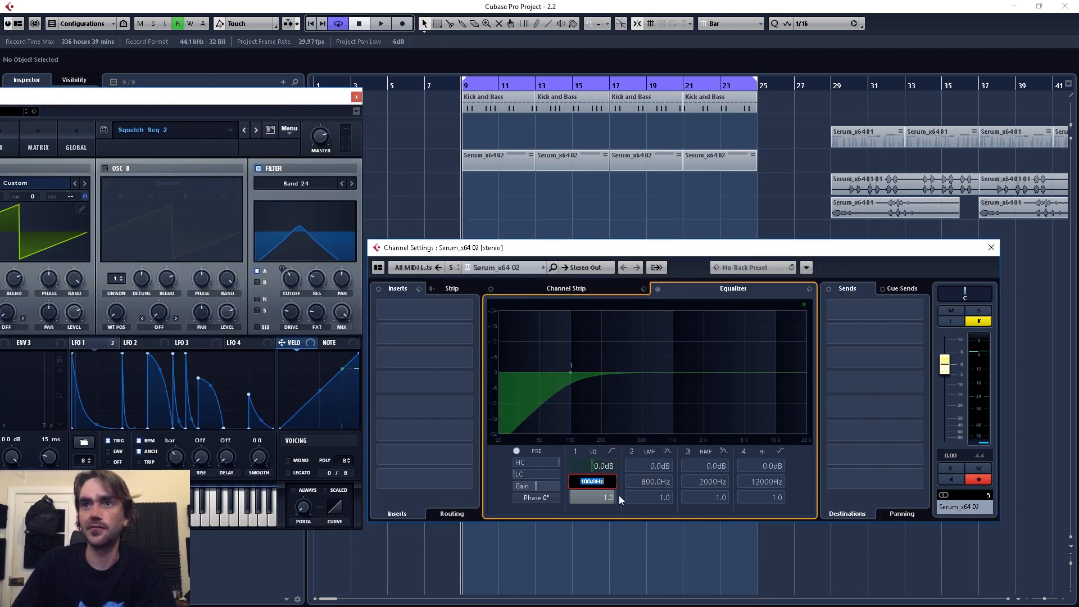
text(250)
key(Return)
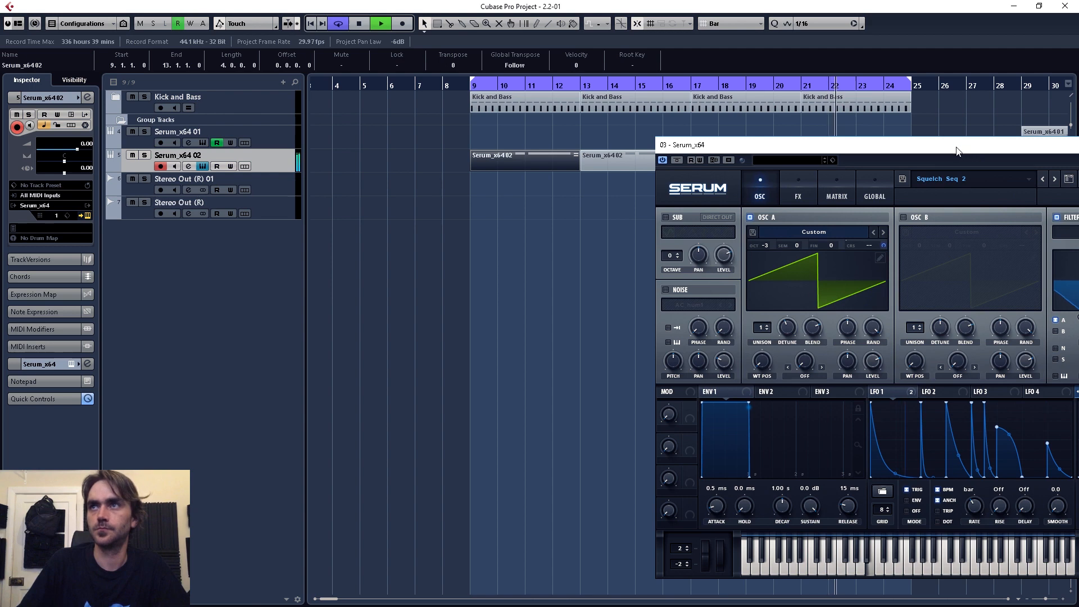
Write automation for the filter cutoff during playback, turn automation writing off, and close the synth window
drag(958, 150, 443, 134)
key(w)
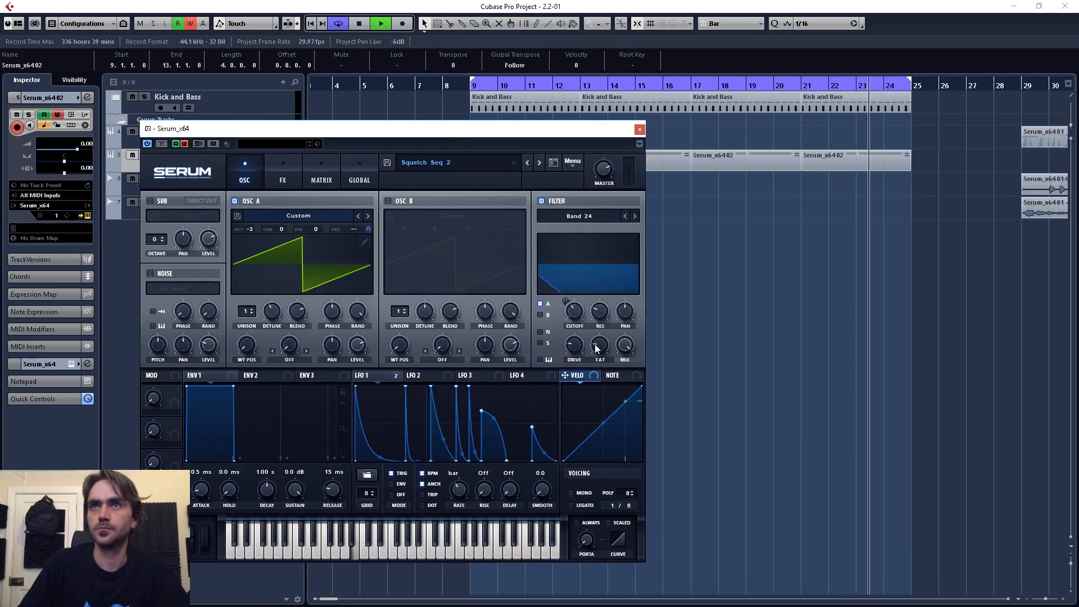
mouse_move(573, 308)
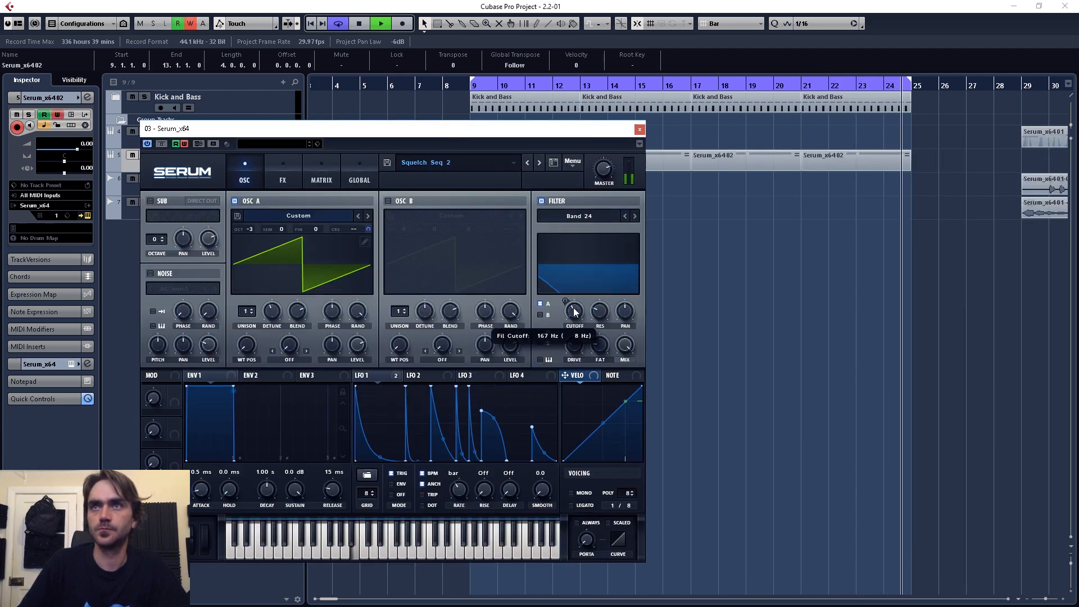
click(184, 144)
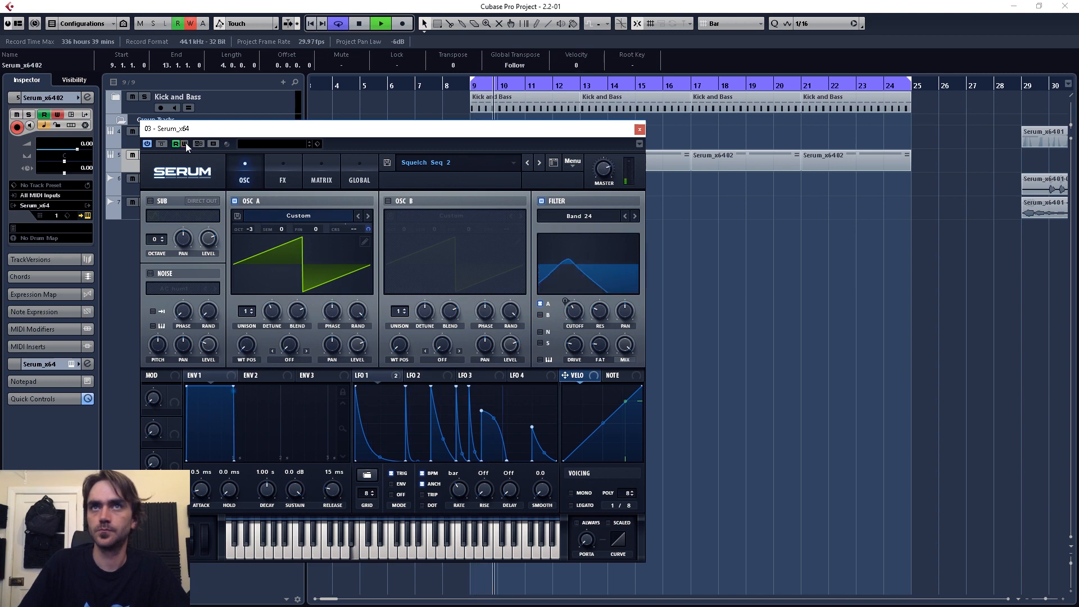
click(185, 143)
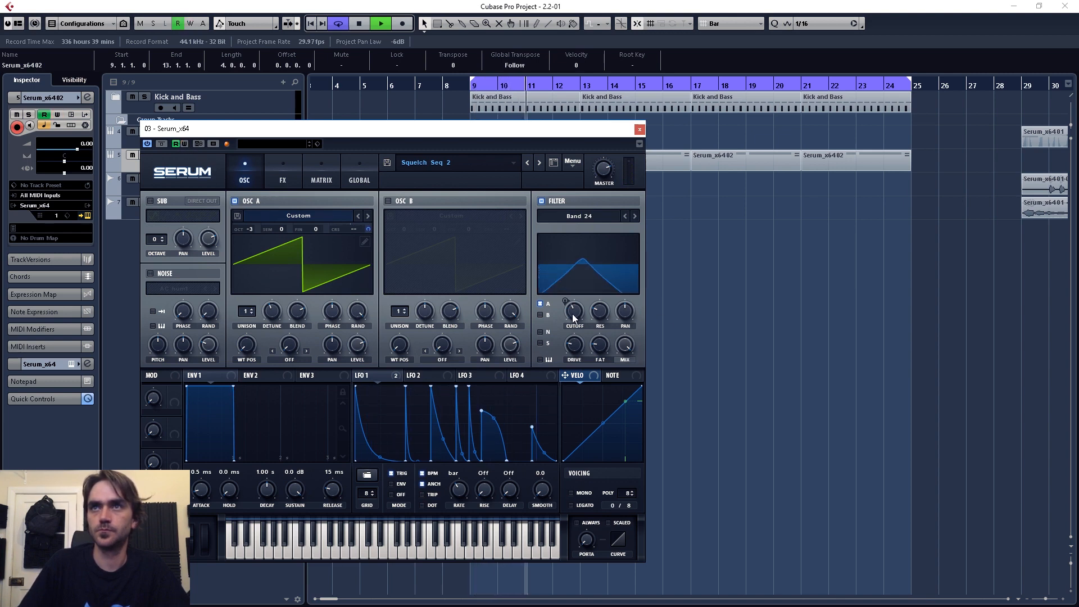
mouse_move(574, 314)
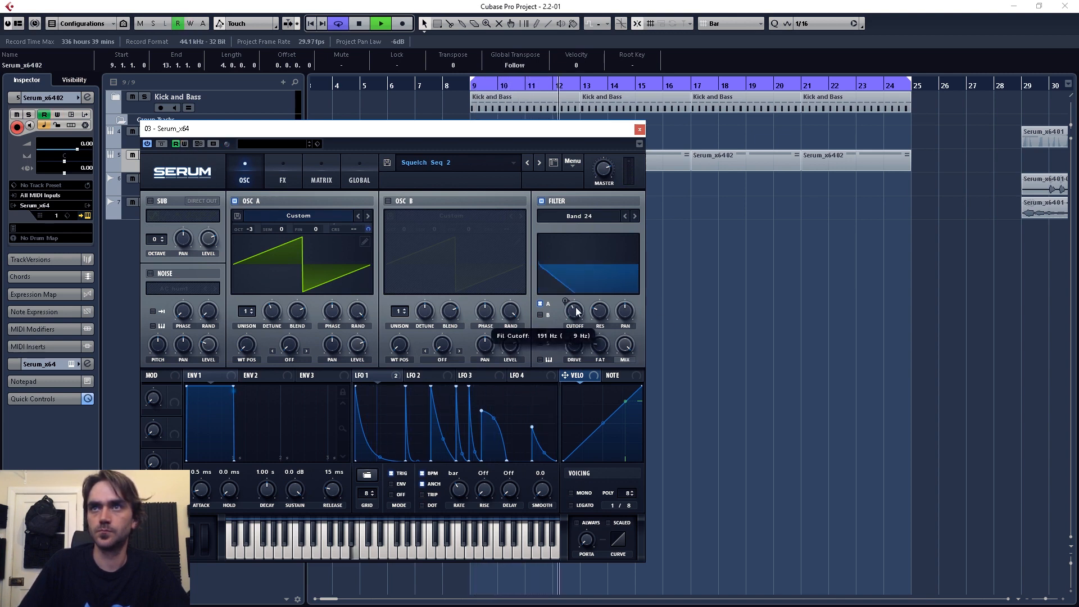
click(639, 130)
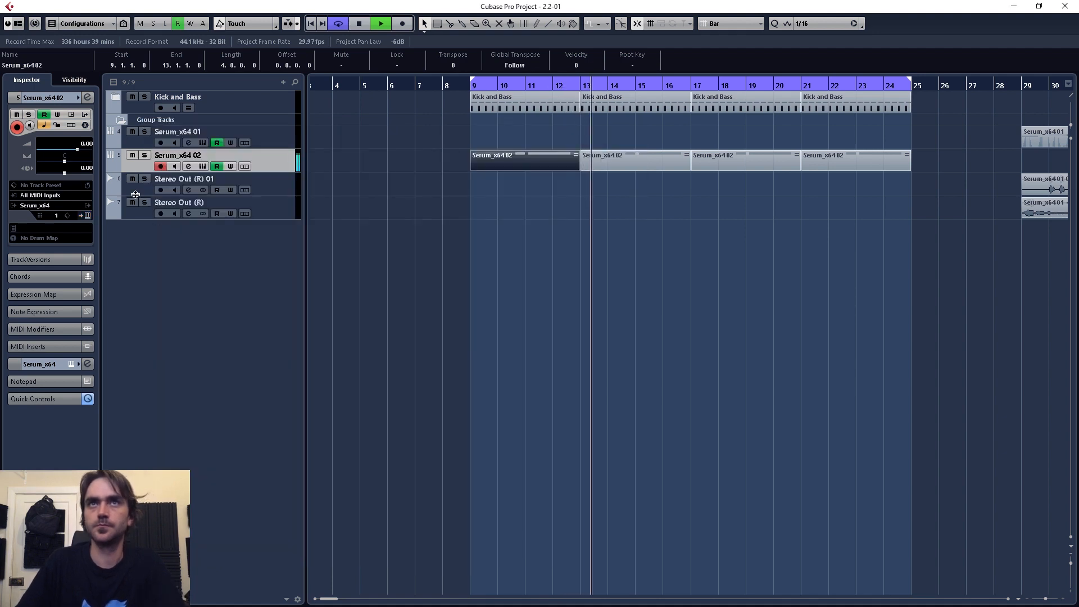
Show the FilCutoff automation lane of Serum_x64 02, remove its extra recorded points, set the start point to 24, and enlarge the lane
click(116, 168)
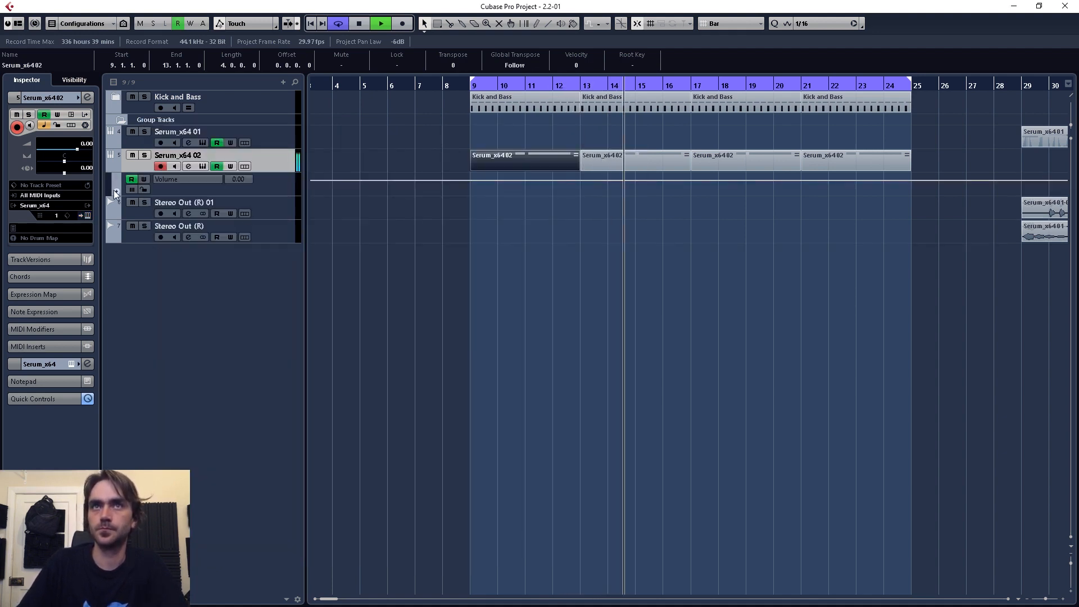
click(115, 191)
drag(932, 200, 812, 235)
key(Delete)
drag(471, 210, 473, 214)
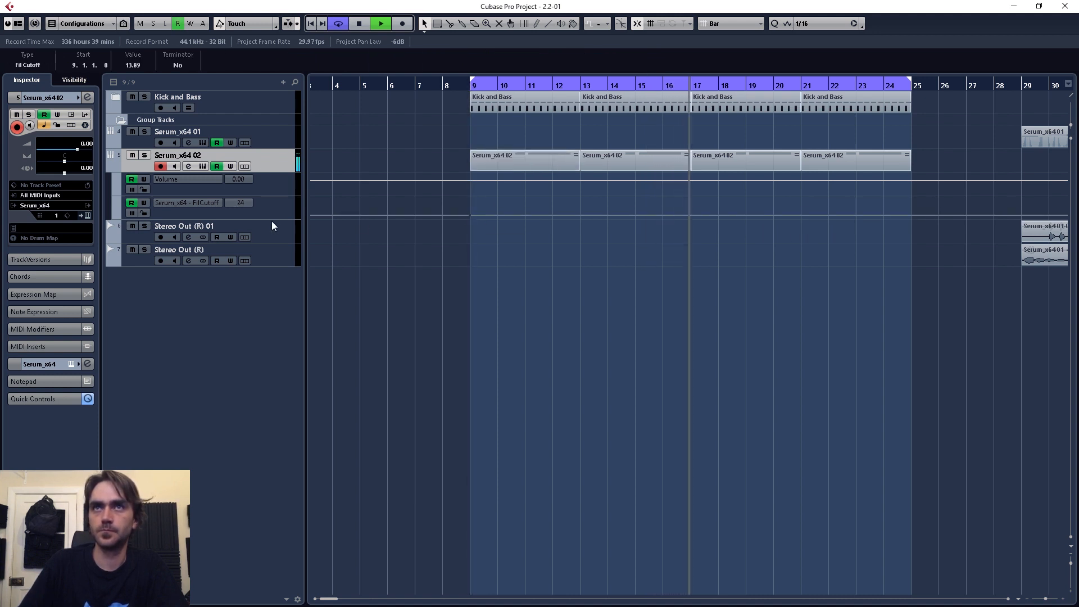
drag(271, 218, 280, 320)
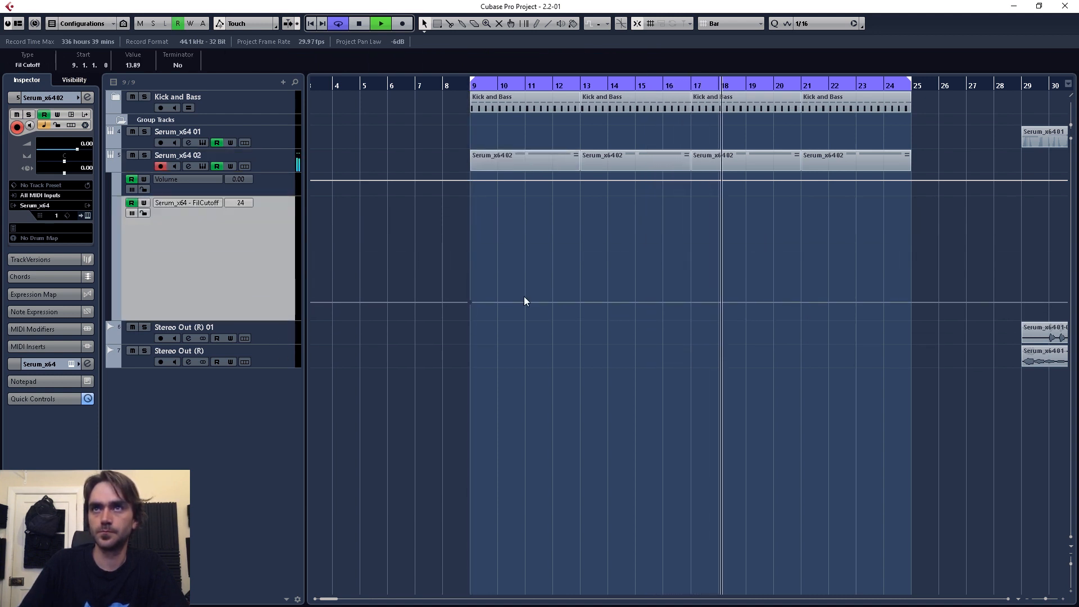
Shape the filter cutoff automation to start at 43 at bar 9 and rise progressively through points at bars 17, 21 and 25
scroll(481, 299, up, 2)
drag(477, 299, 478, 293)
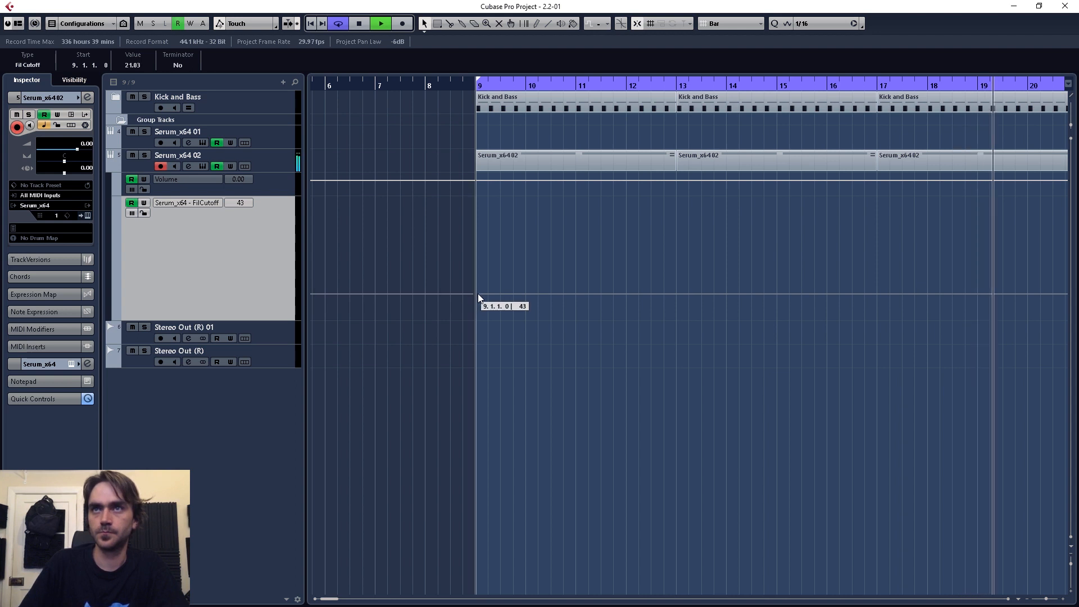
scroll(831, 283, right, 4)
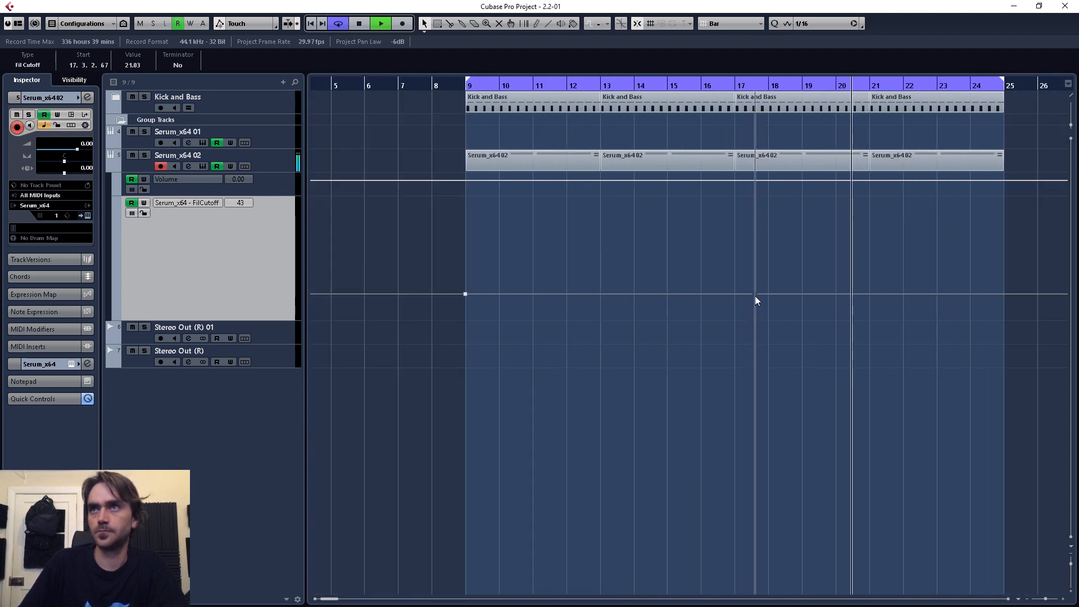
drag(754, 296, 742, 281)
drag(868, 281, 876, 264)
drag(1001, 262, 1009, 226)
key(g)
key(g)
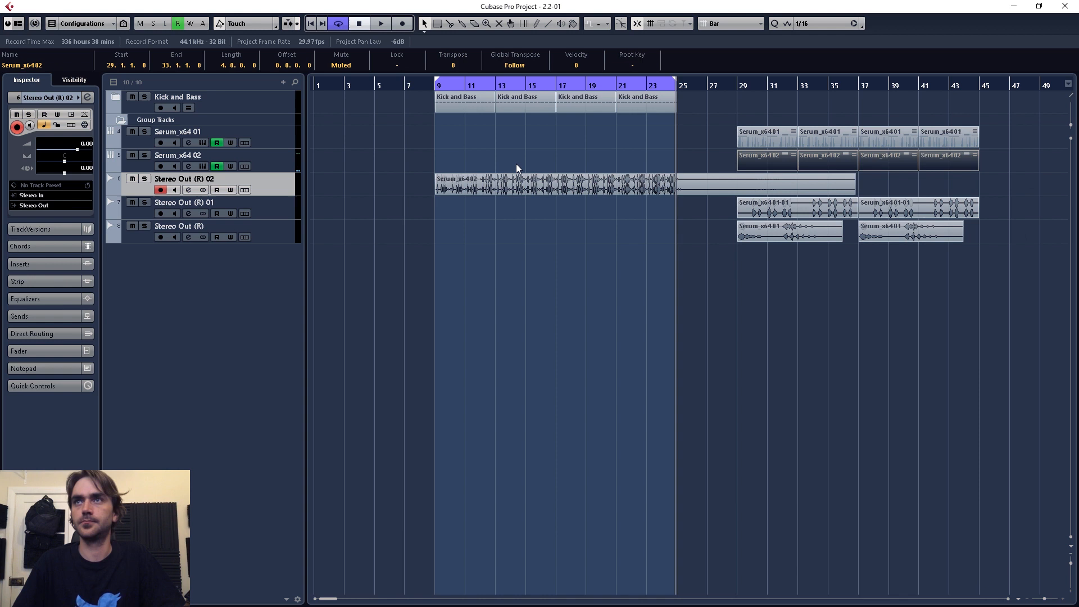
Trim the rendered audio clip on Stereo Out (R) 02 to end at bar 25 and start playback
click(753, 180)
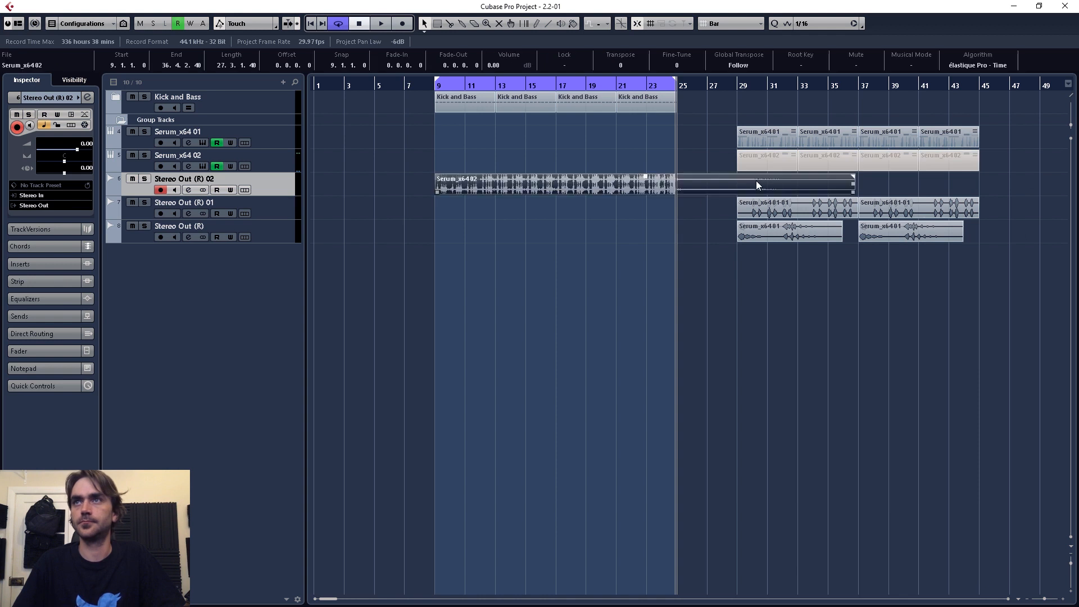
key(space)
drag(851, 185, 676, 191)
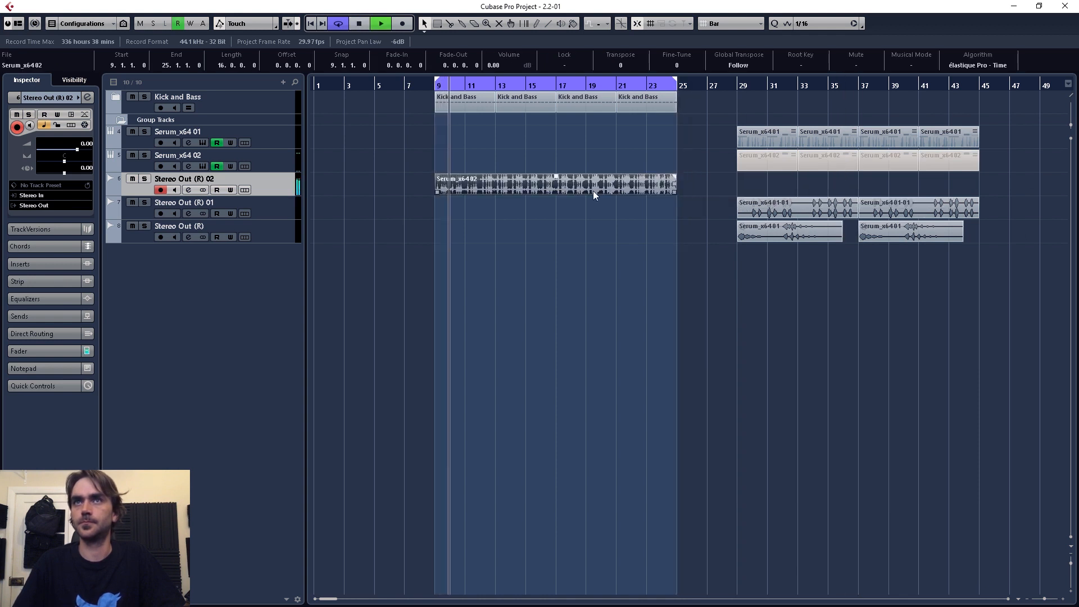
Load the Squelch Warp 1 preset from Glitch Tutorial Serum Synth Patches into the Serum_x64 02 instrument and close the synth window
click(277, 159)
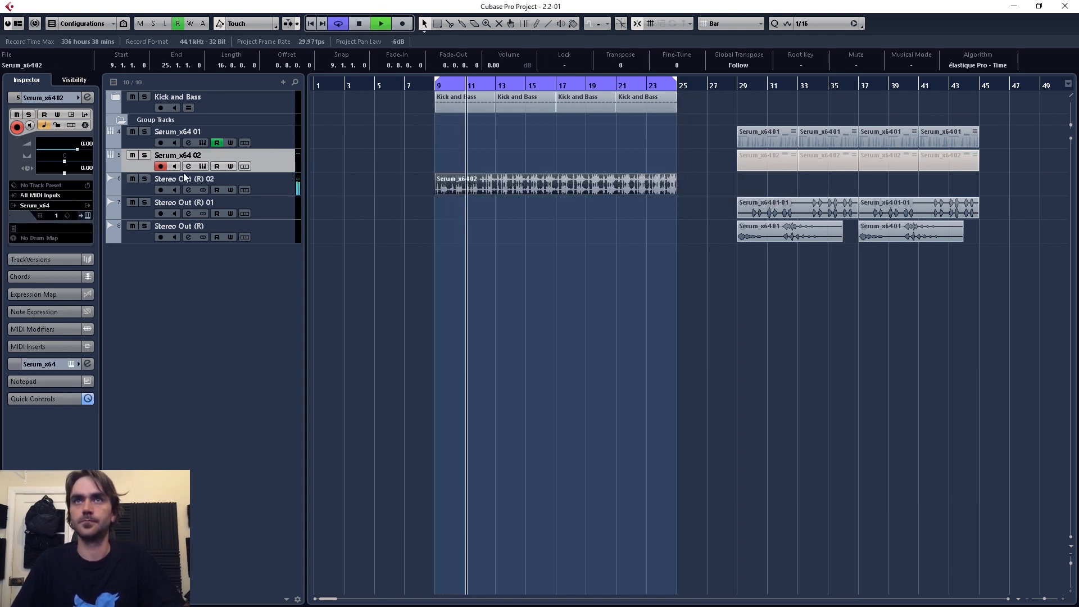
click(86, 215)
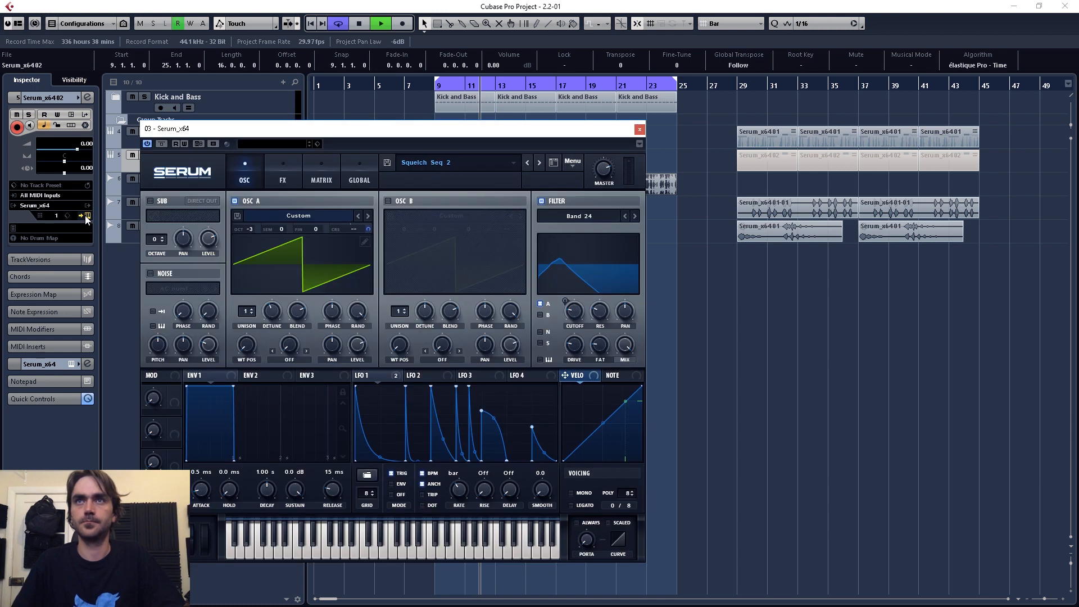
click(475, 164)
mouse_move(475, 225)
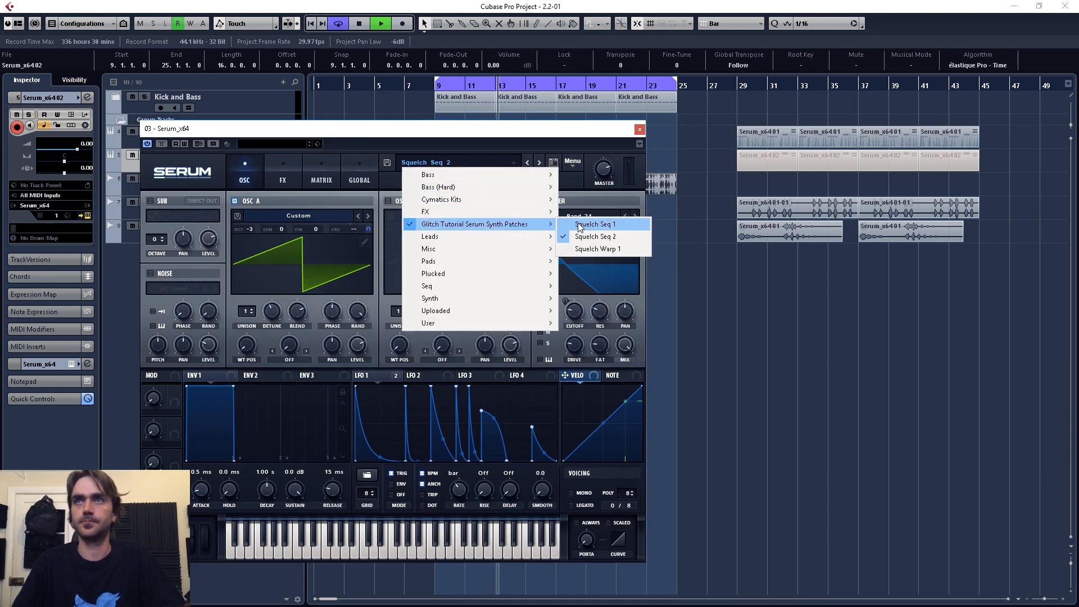
click(599, 248)
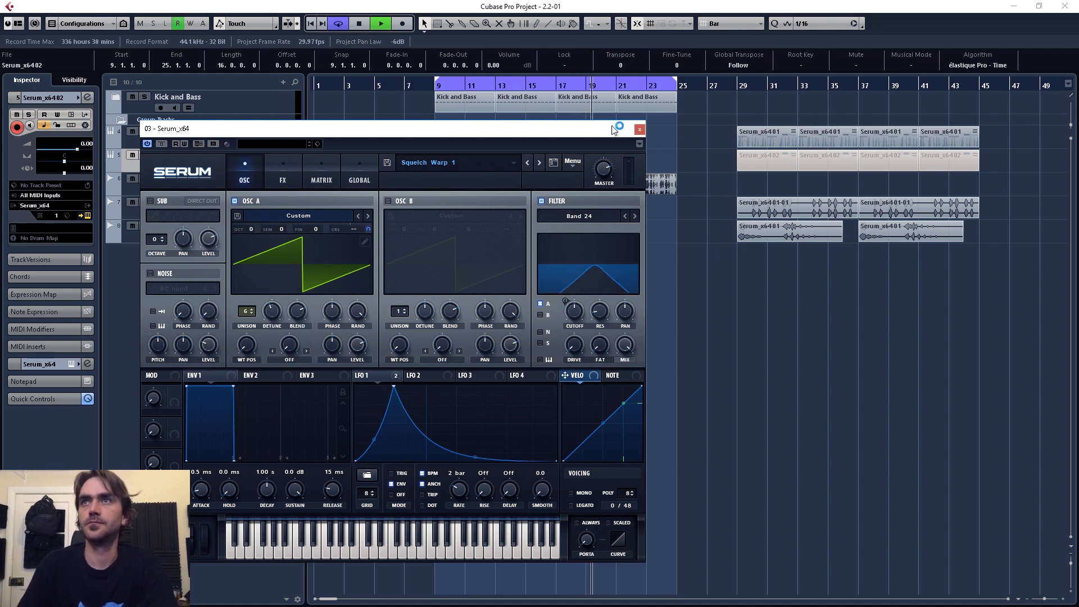
click(640, 131)
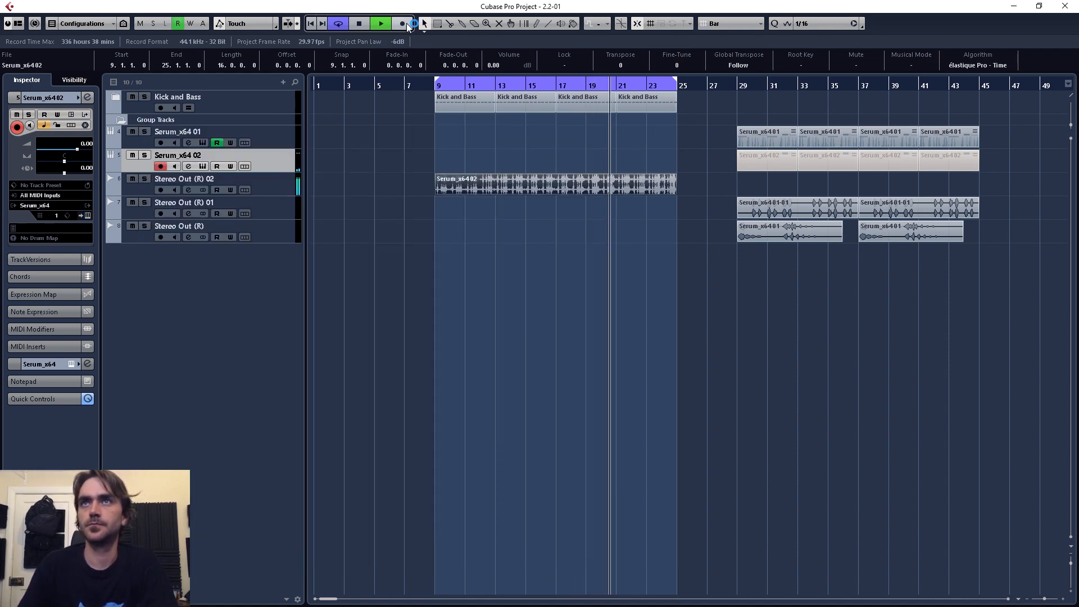
Record a short MIDI part on Serum_x64 02 during playback and trim its start to bar 21
click(397, 24)
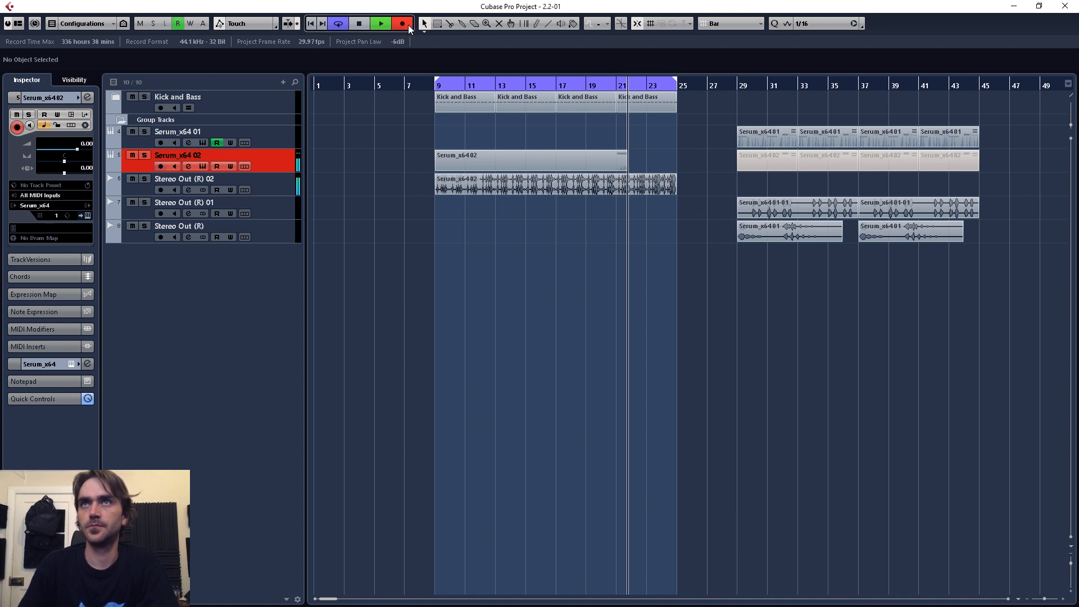
click(409, 26)
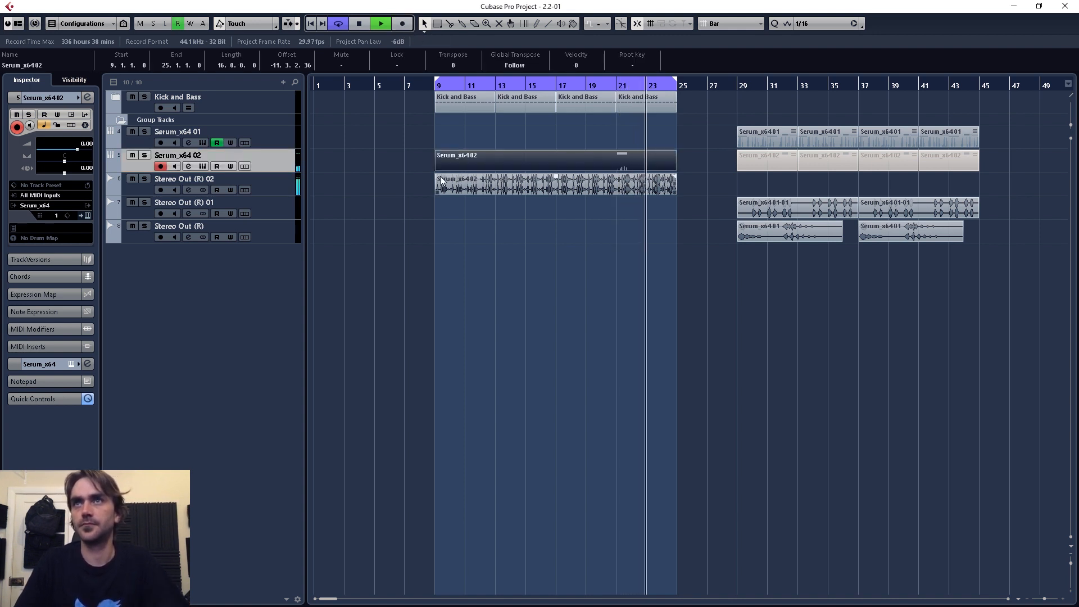
drag(440, 167, 620, 170)
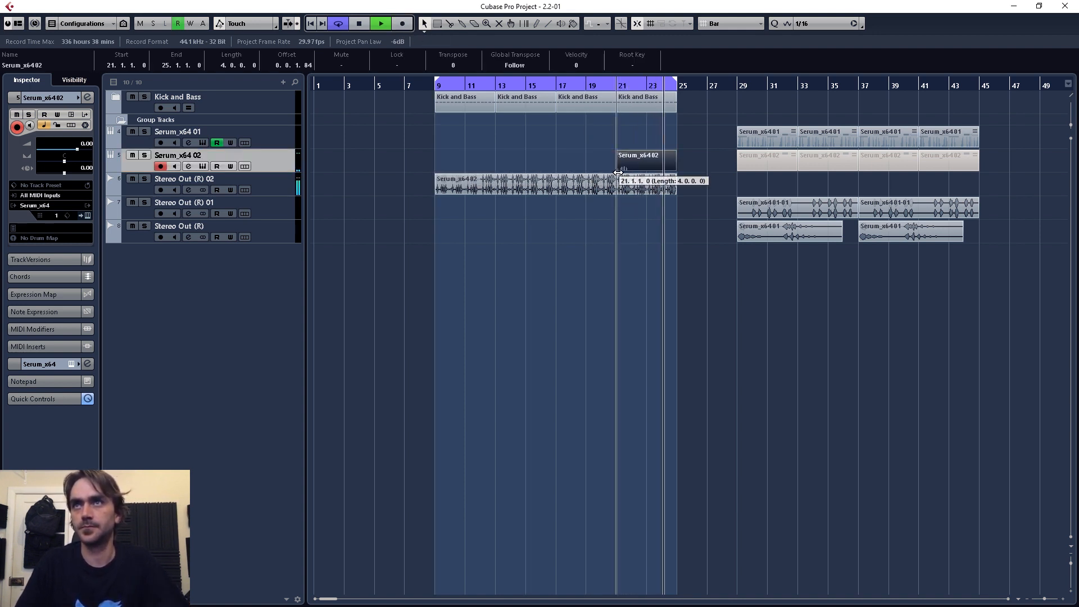
Render the trimmed Serum_x64 02 part in place to a new audio track
right_click(620, 169)
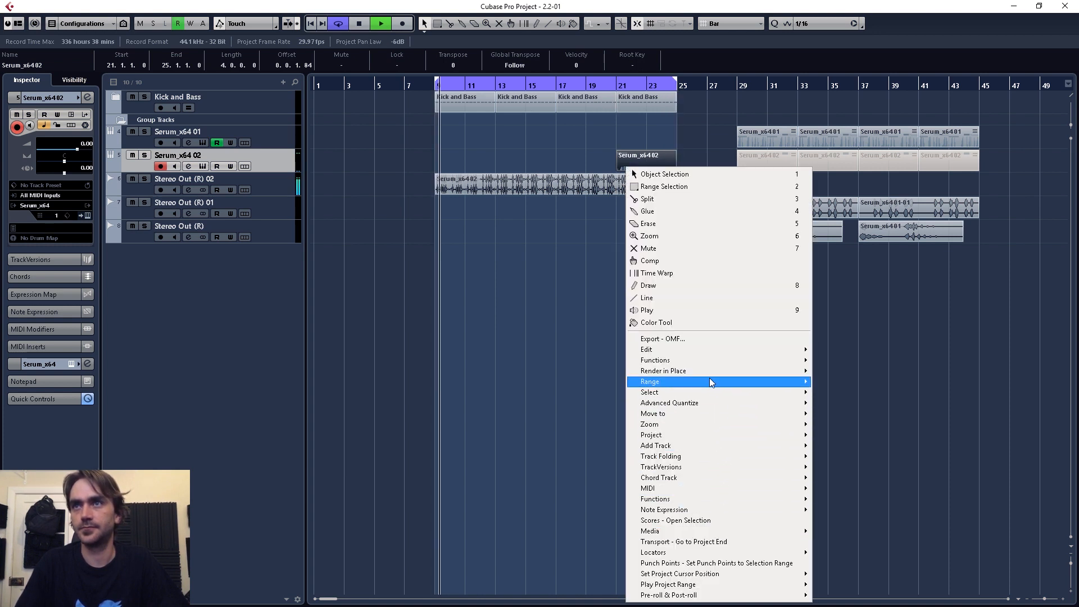
mouse_move(710, 376)
click(833, 372)
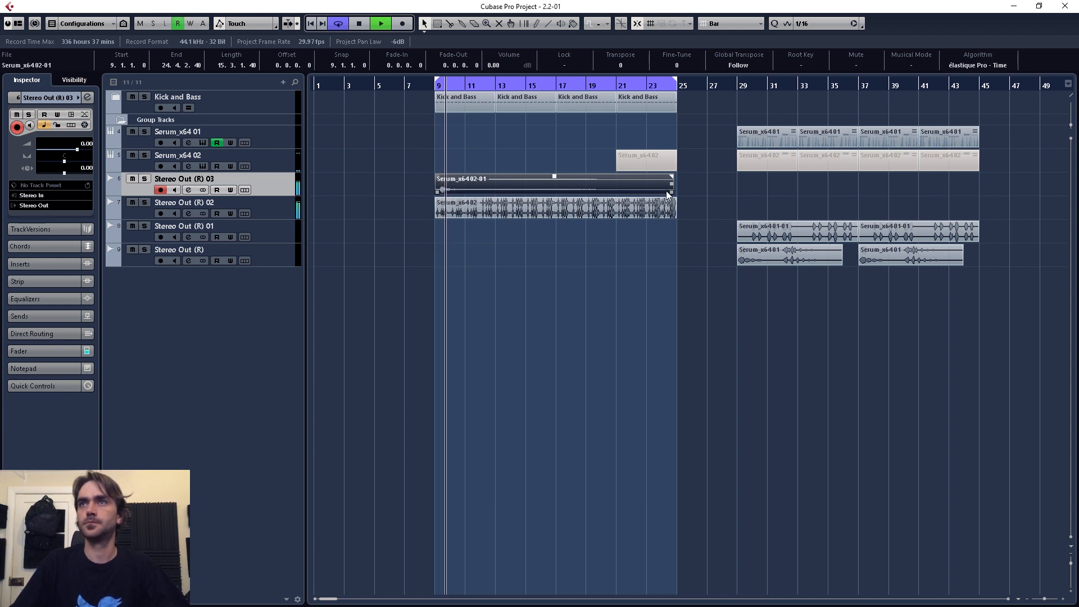
Trim the rendered clip on Stereo Out (R) 03 to end at bar 13 and duplicate it three times up to bar 25
drag(651, 192, 496, 194)
key(ctrl+d)
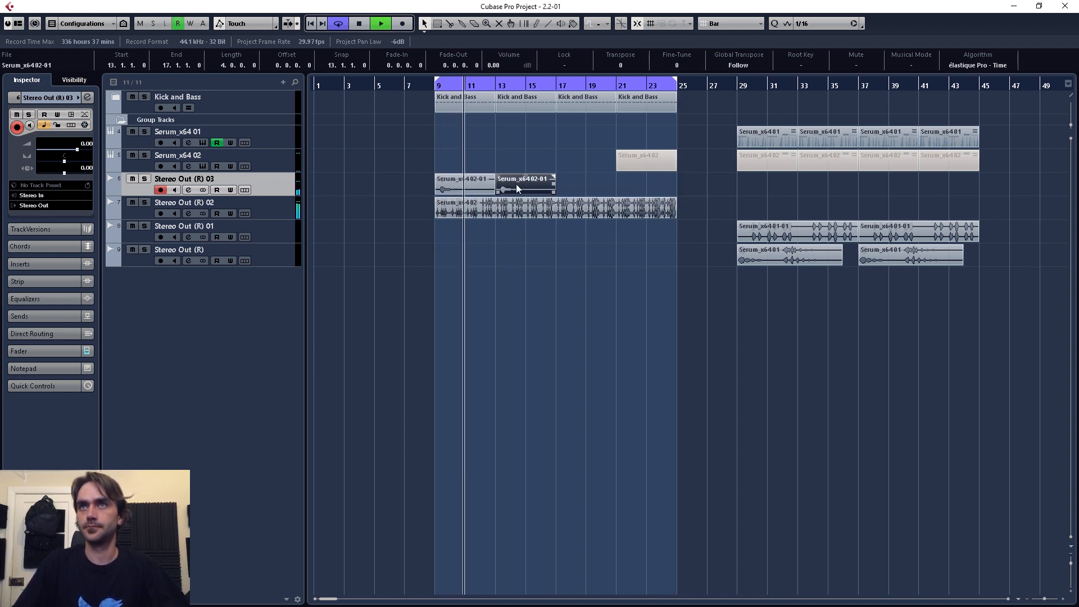
key(ctrl+d)
key(ctrl+d)
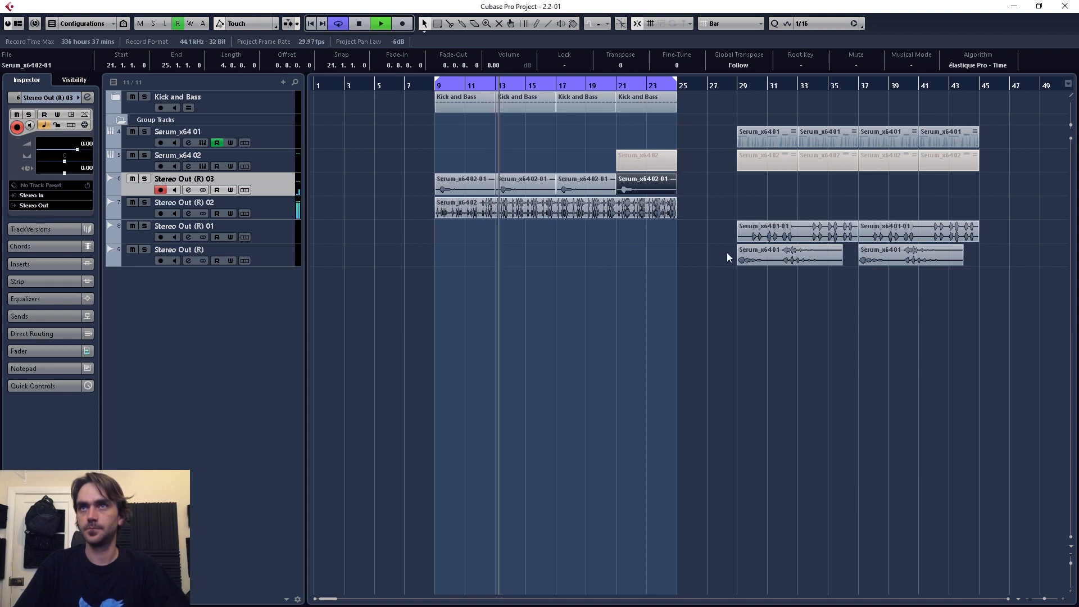
Delete the Stereo Out (R) 03 clips at bars 13 and 21 and move the remaining two to bars 11 and 19
click(523, 181)
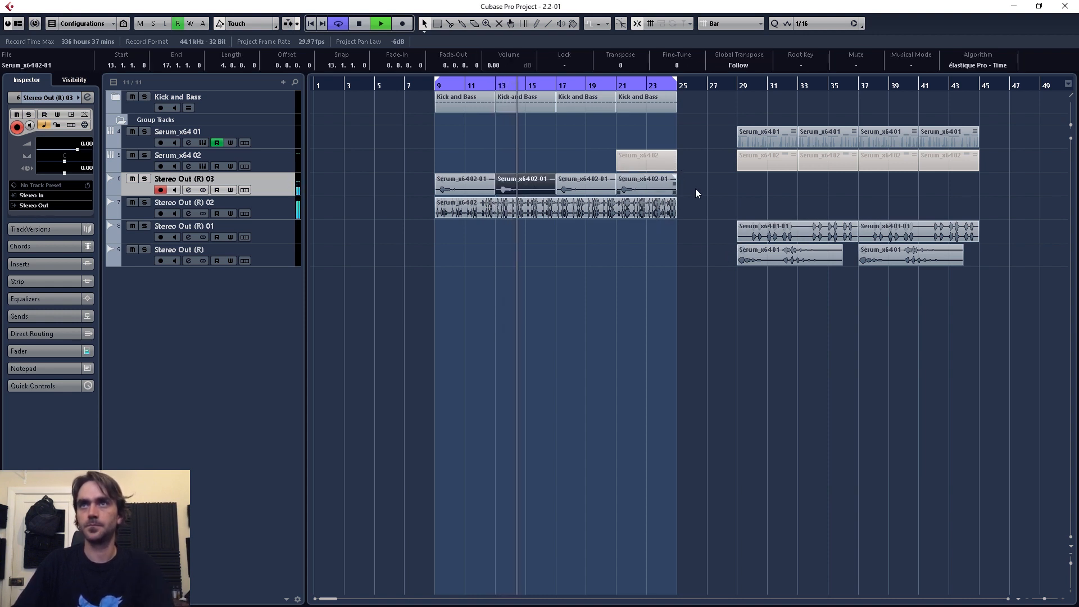
key(Delete)
click(659, 184)
key(Delete)
drag(695, 185, 485, 178)
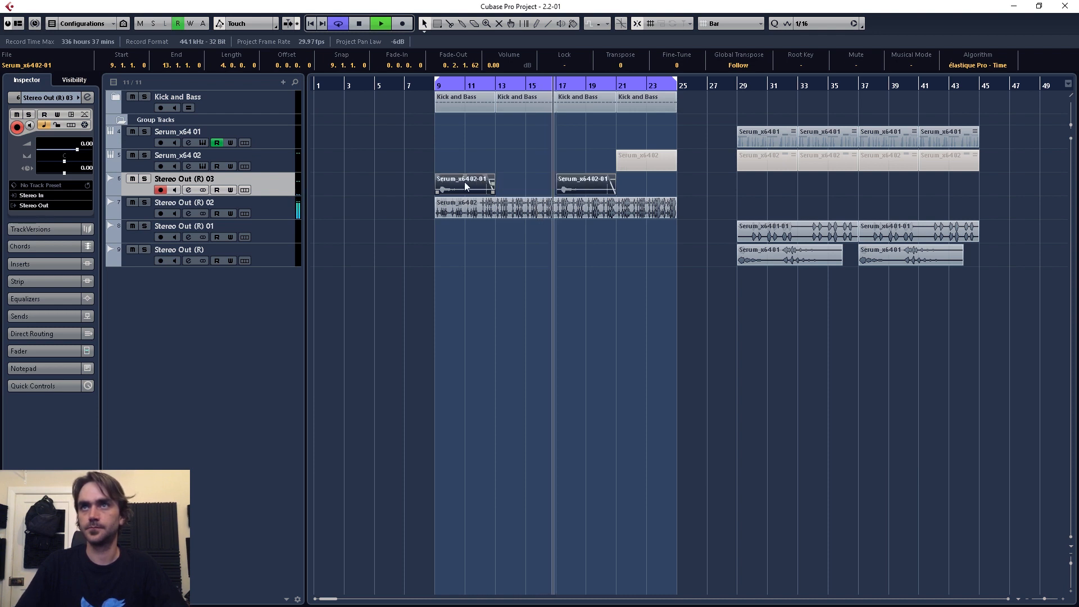
drag(464, 181, 495, 181)
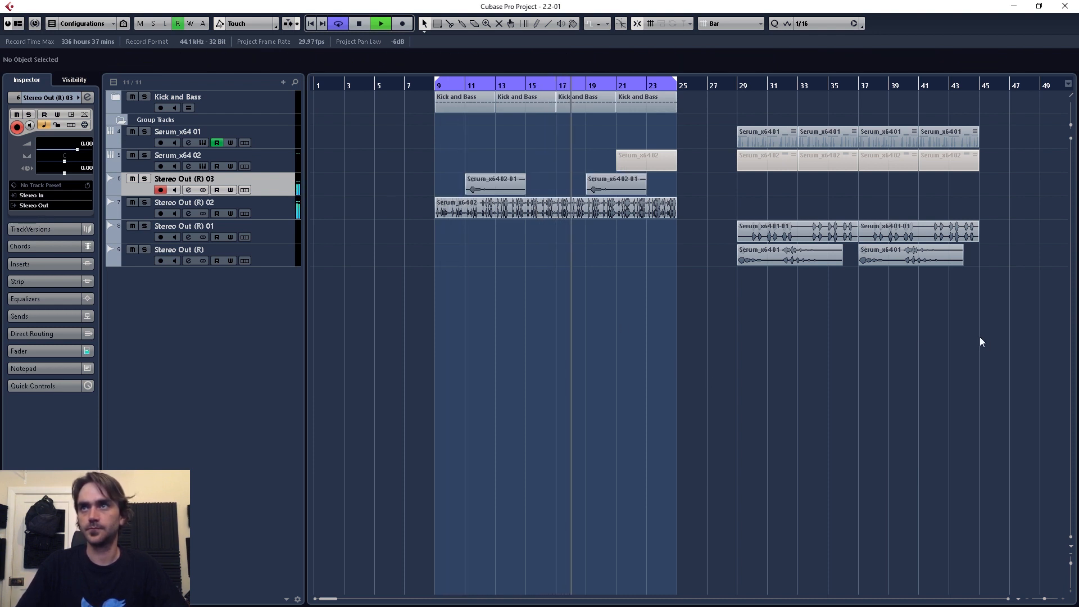
Move the audio clips on Stereo Out (R) and Stereo Out (R) 01 from bar 29 to start at bar 9
drag(985, 340, 788, 252)
drag(788, 251, 487, 257)
click(811, 271)
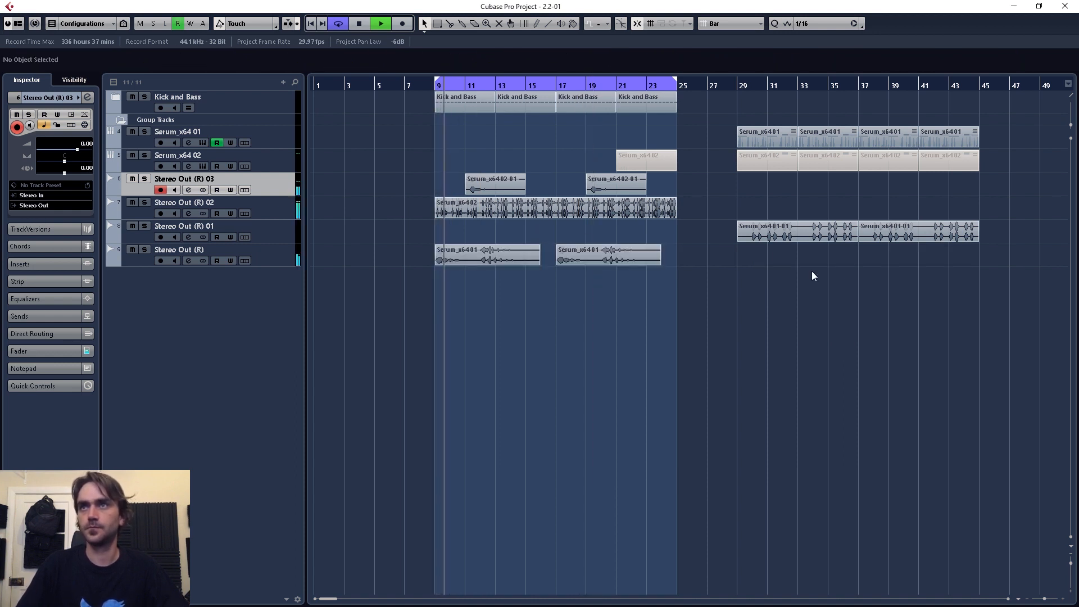
drag(1003, 232, 528, 240)
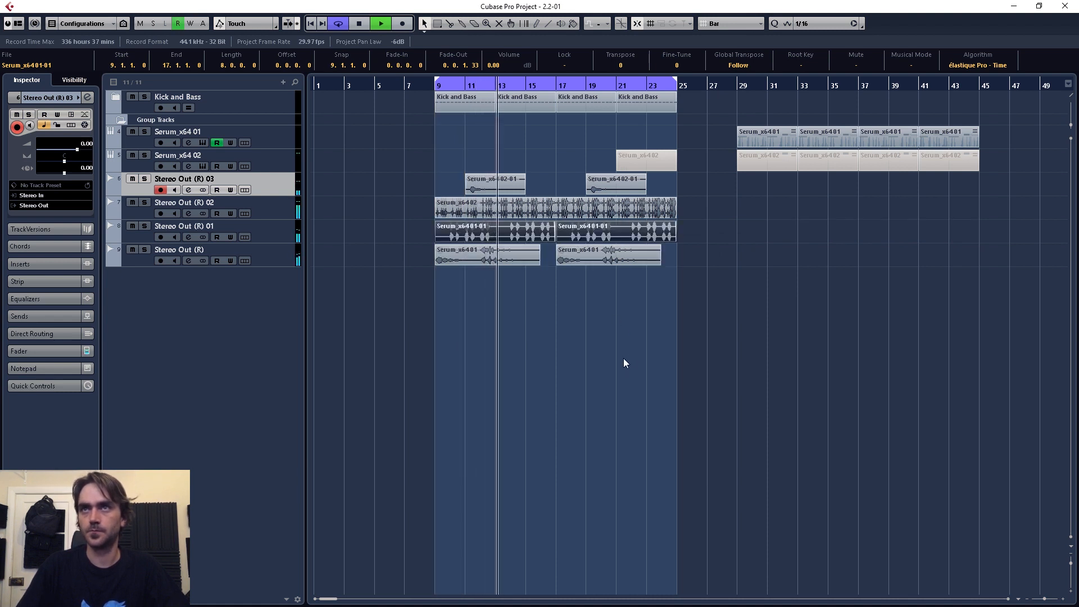
Lower the volume of the Stereo Out (R) 02 track to -4.30 and clear the clip selection
click(253, 202)
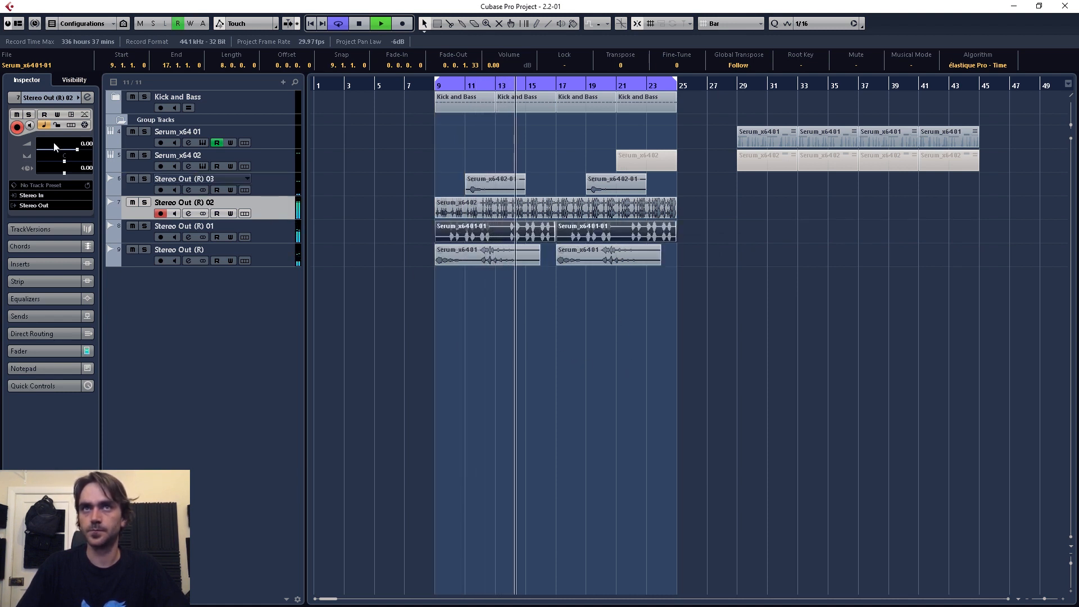
scroll(79, 145, down, 4)
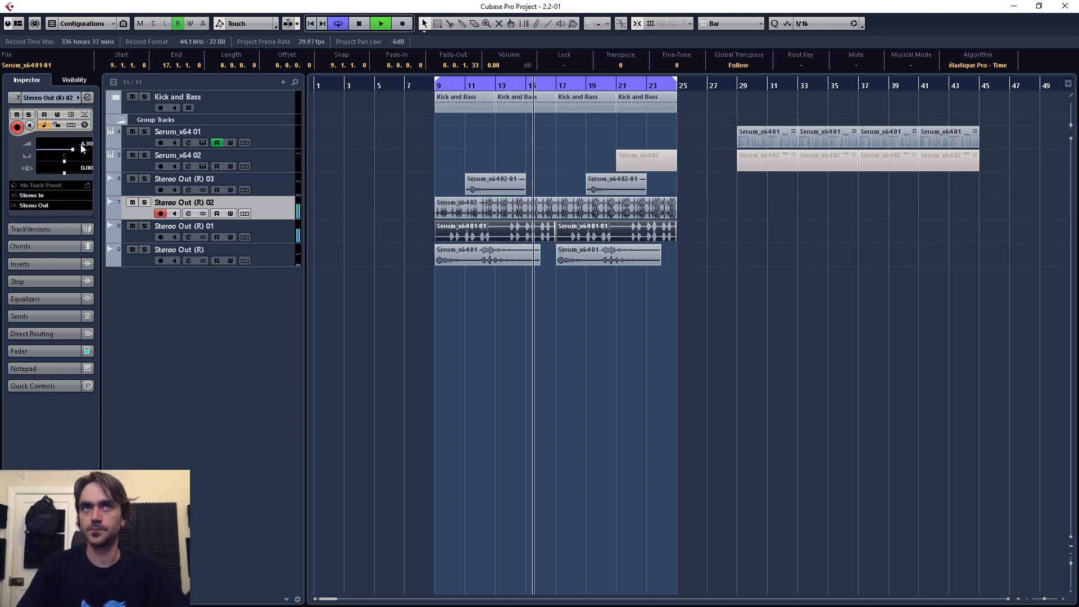
click(703, 164)
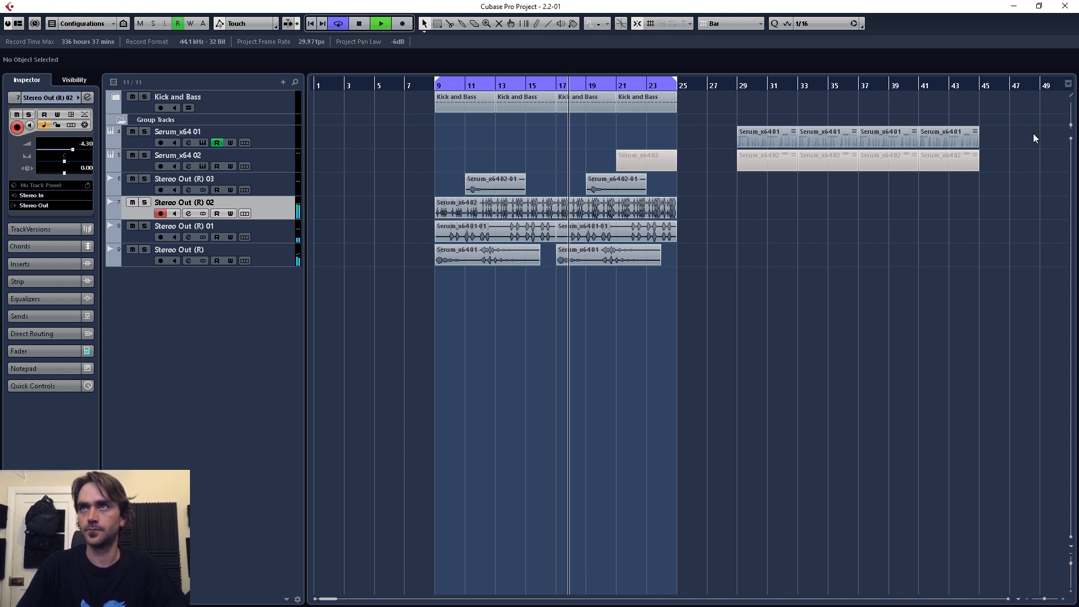
Move the four Serum_x64 01 MIDI parts to start at bar 9, listen to the full loop, and stop playback
drag(1040, 123, 741, 139)
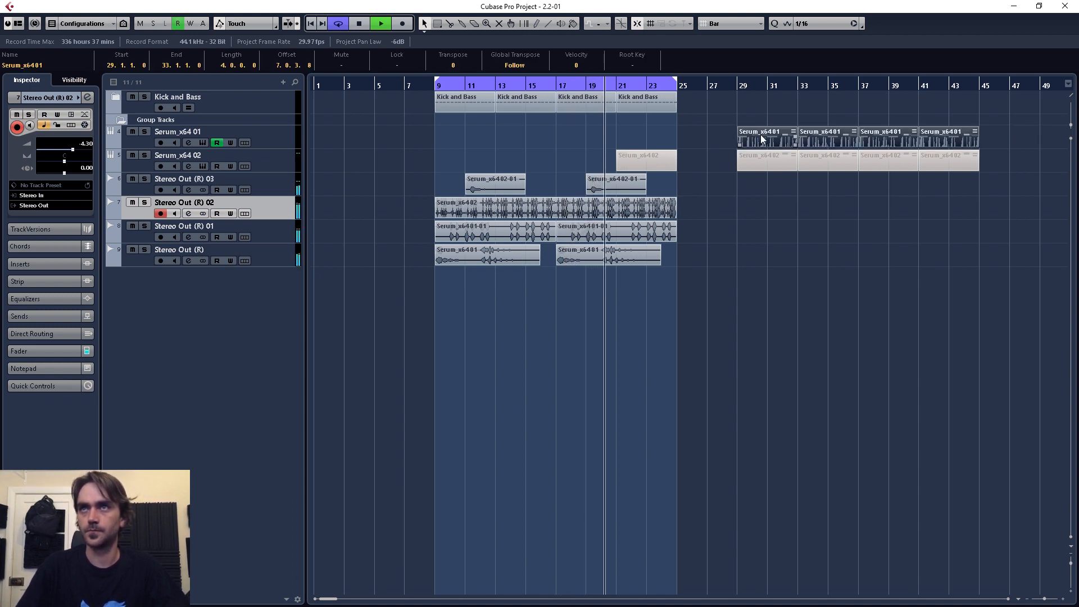
drag(762, 137, 460, 144)
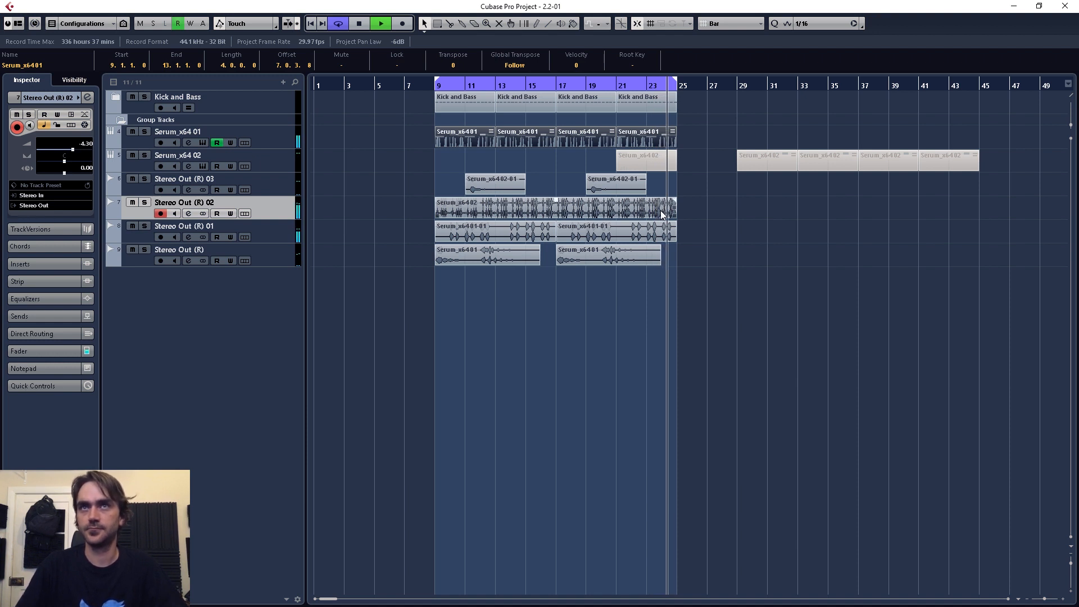
key(space)
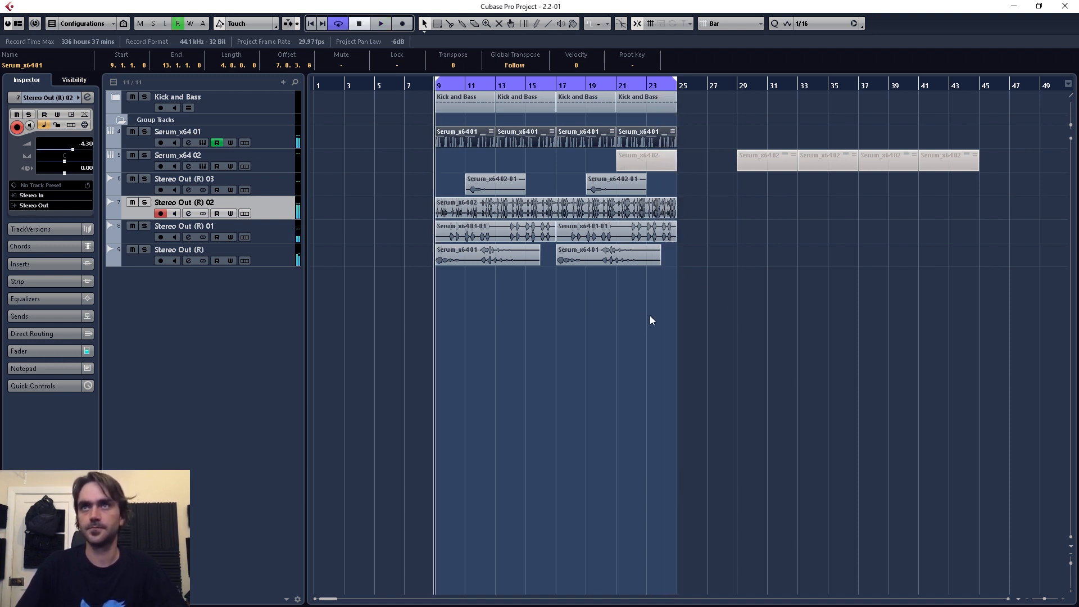